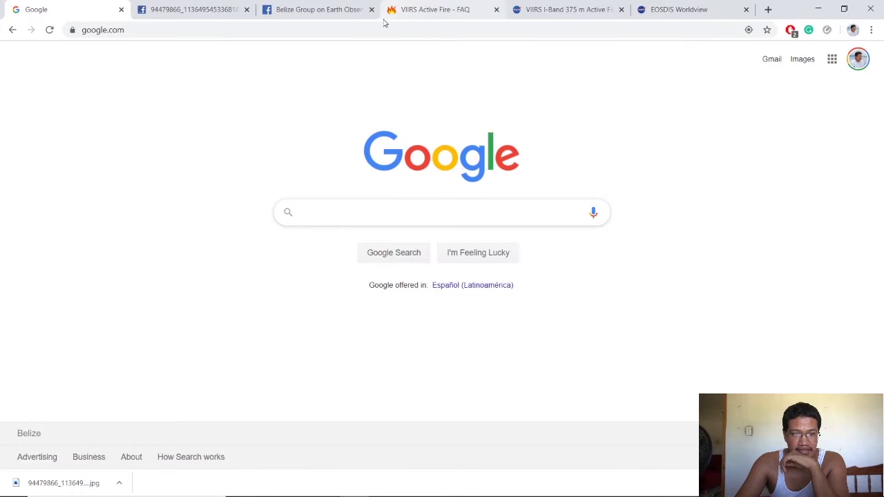
# Step: Search Google for 'qgis' and open the official QGIS download page
pyautogui.click(379, 219)
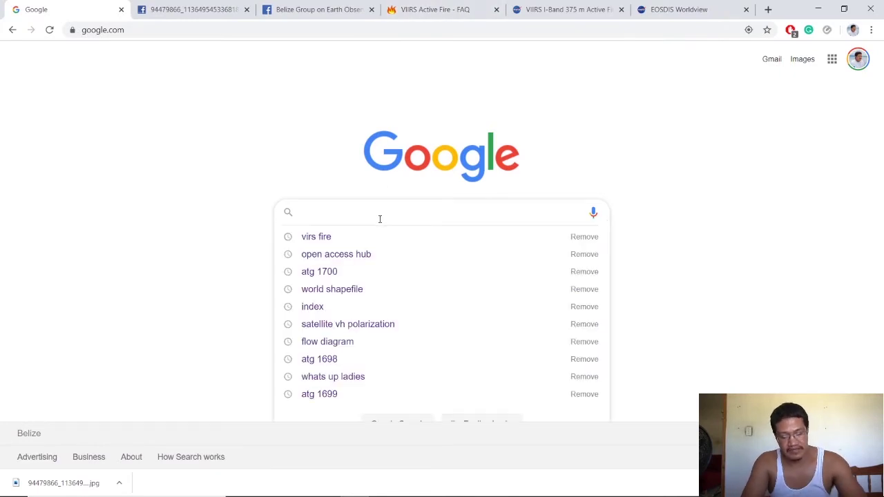
pyautogui.write('qgis')
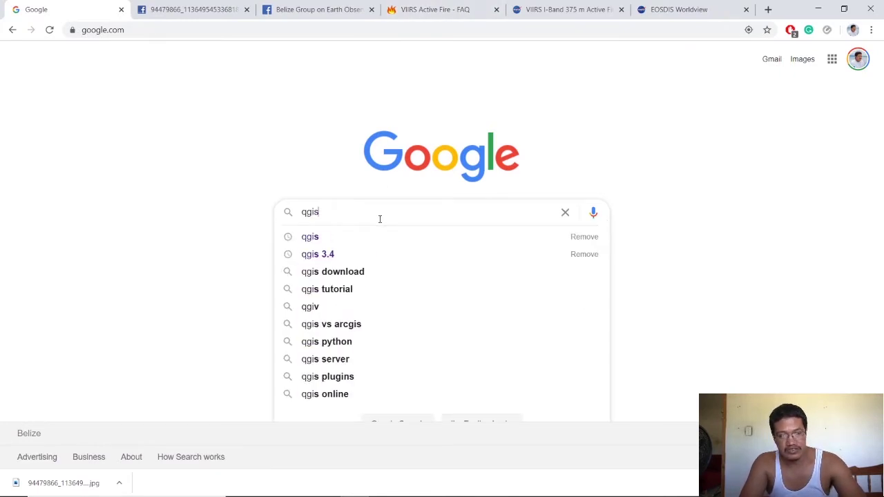
pyautogui.press('Return')
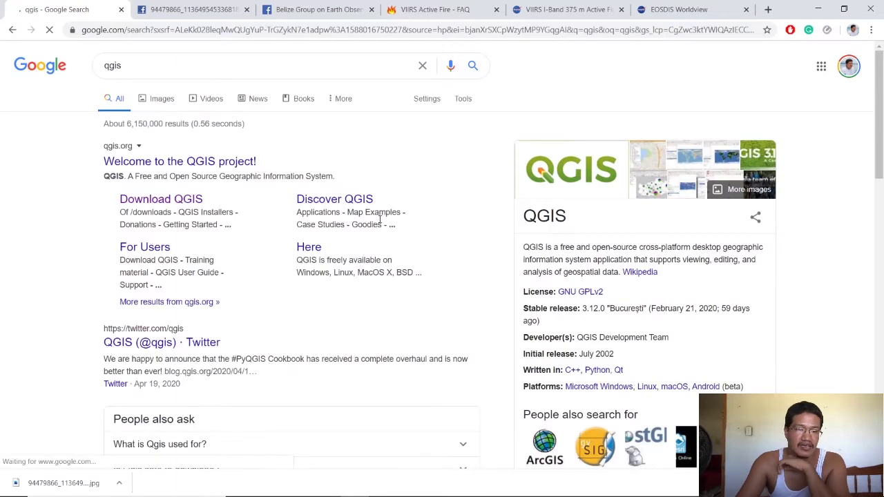
pyautogui.click(167, 203)
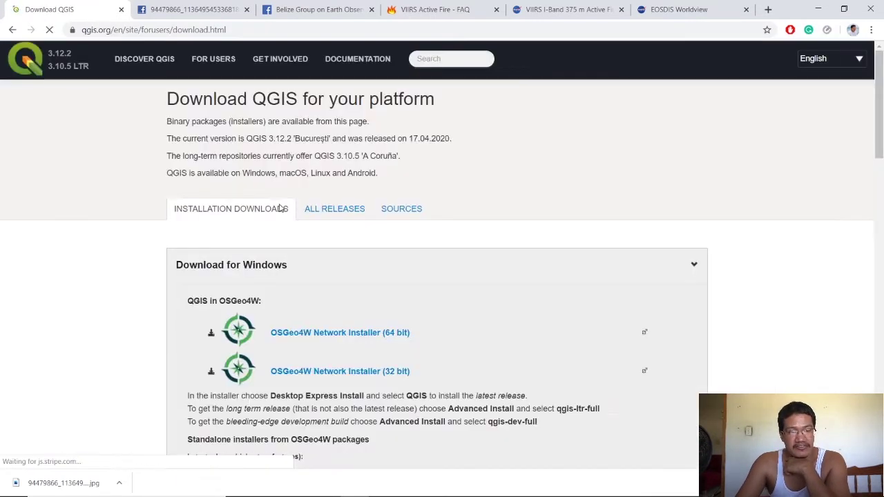
# Step: Browse the Standalone Installer sections for QGIS 3.12 and 3.10, 64-bit and 32-bit
pyautogui.scroll(-4, 462, 164)
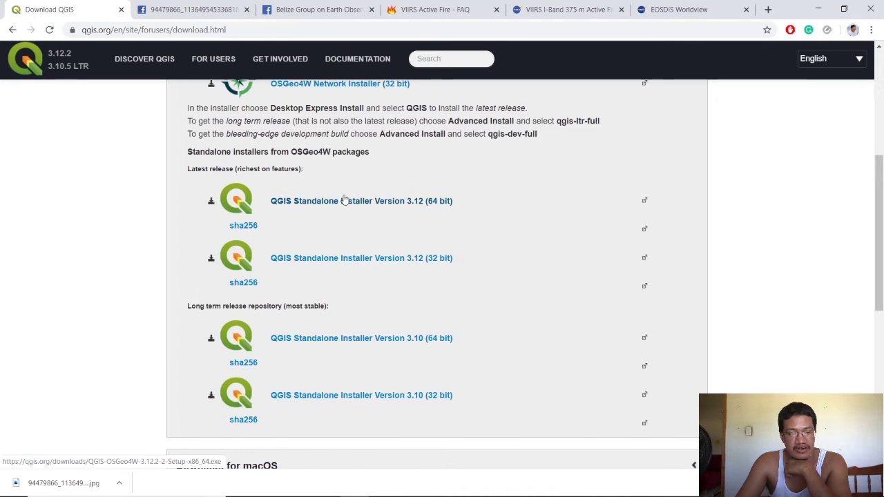
pyautogui.scroll(1, 345, 201)
pyautogui.scroll(-1, 387, 246)
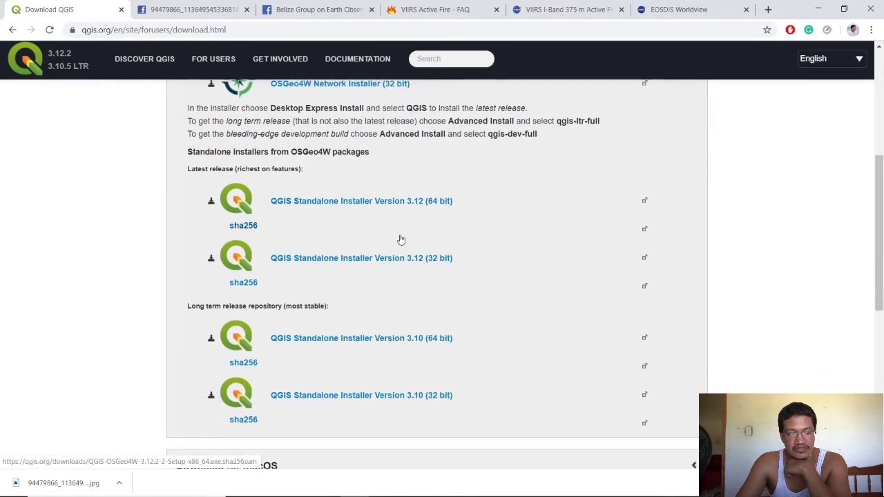
pyautogui.scroll(-3, 401, 240)
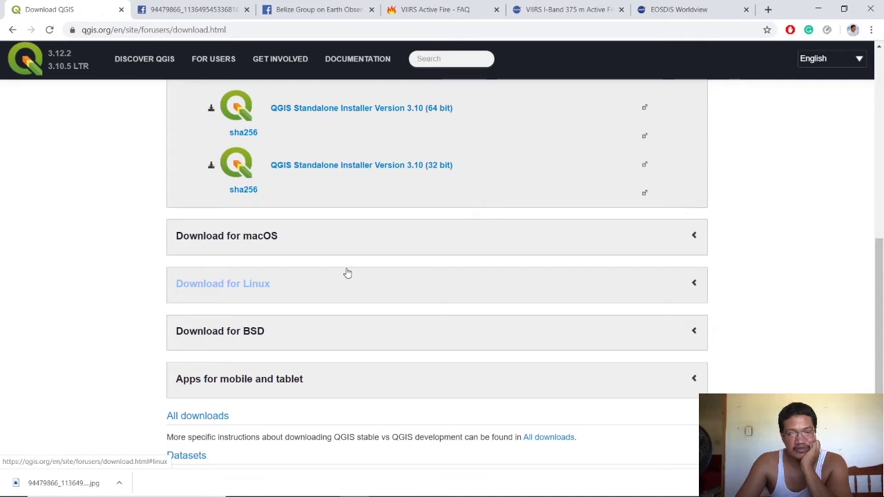
pyautogui.scroll(1, 311, 255)
pyautogui.scroll(1, 311, 255)
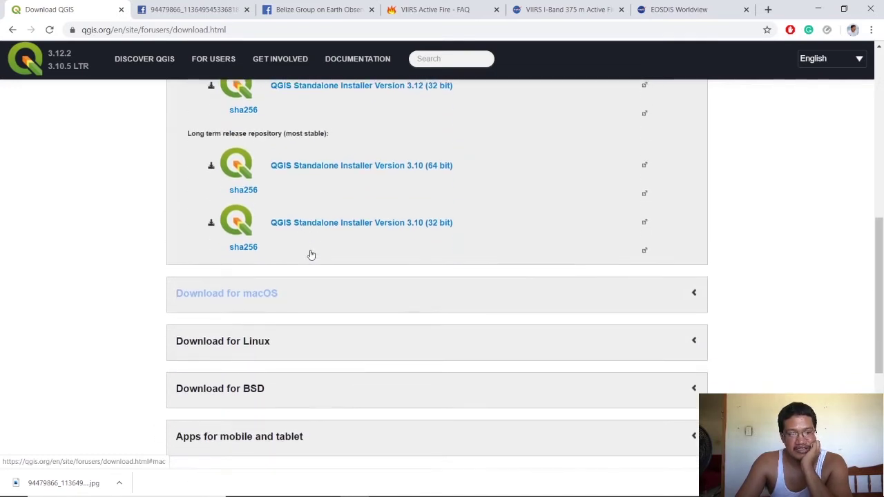
pyautogui.scroll(-1, 311, 253)
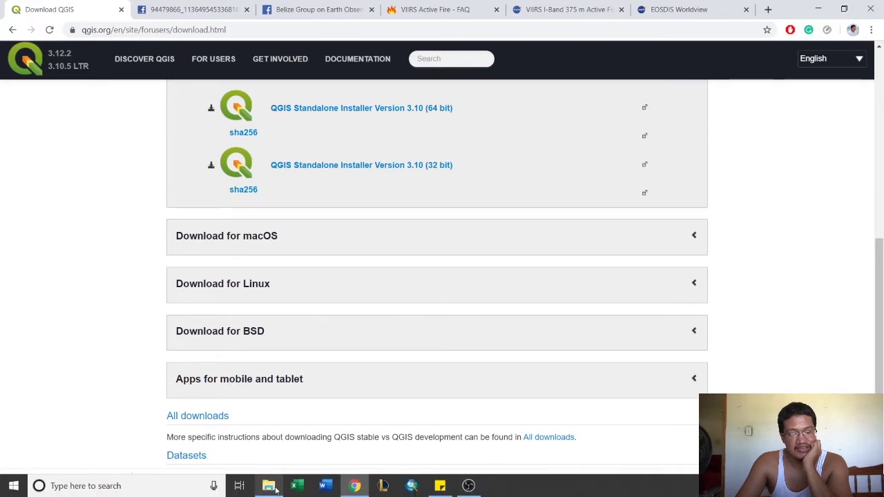
# Step: Launch QGIS Desktop 3.12.2 from Windows search and return to the VIIRS Active Fire FAQ tab
pyautogui.click(157, 491)
pyautogui.write('qgis')
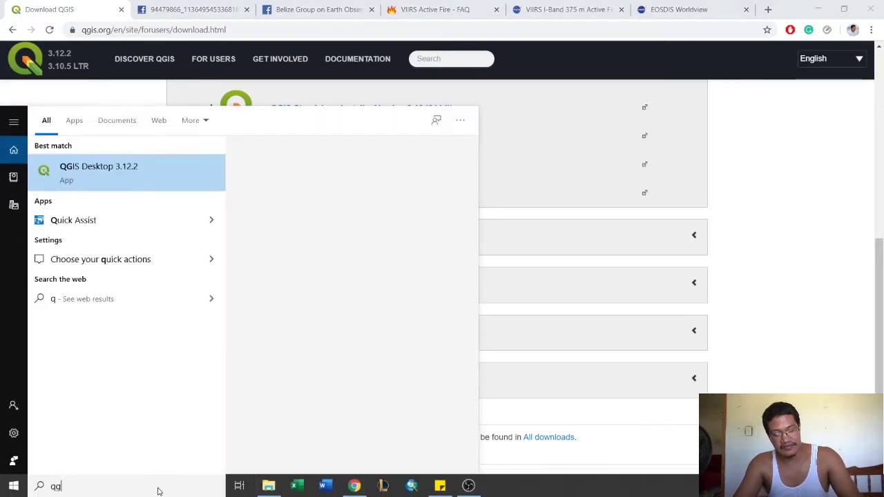
pyautogui.click(60, 178)
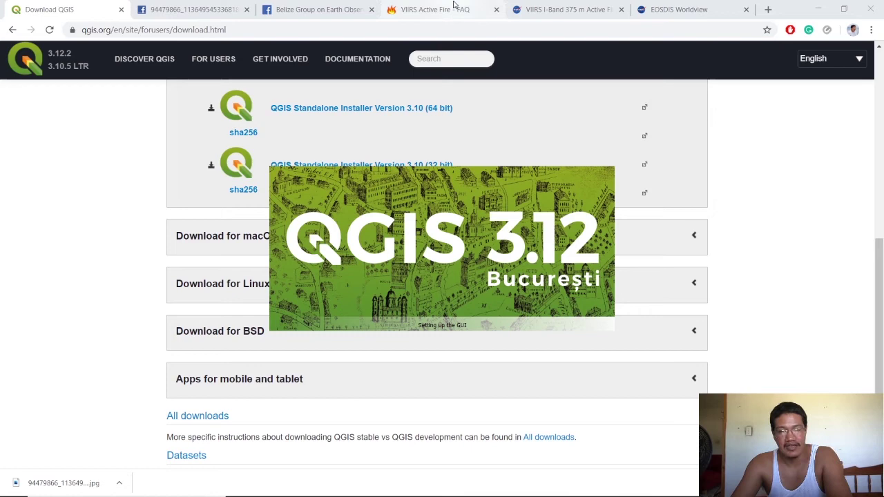
pyautogui.click(442, 9)
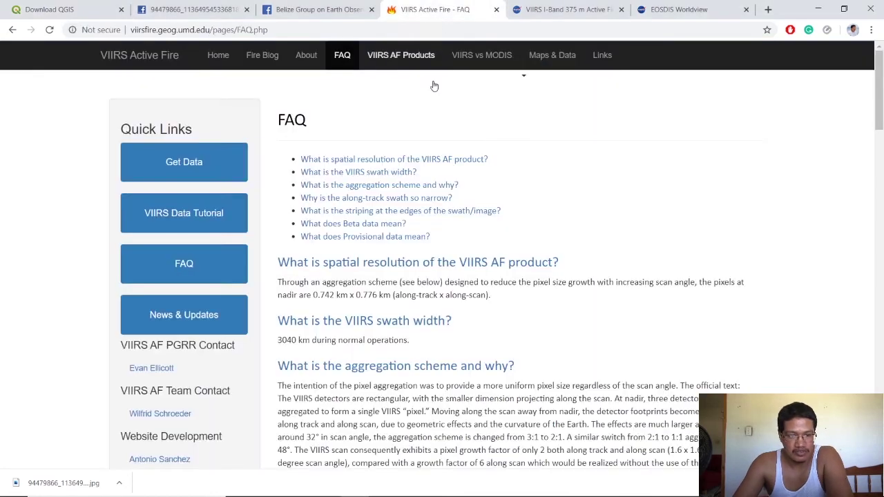
# Step: Go to the VIIRS Active Fire home page and glance over it
pyautogui.click(127, 56)
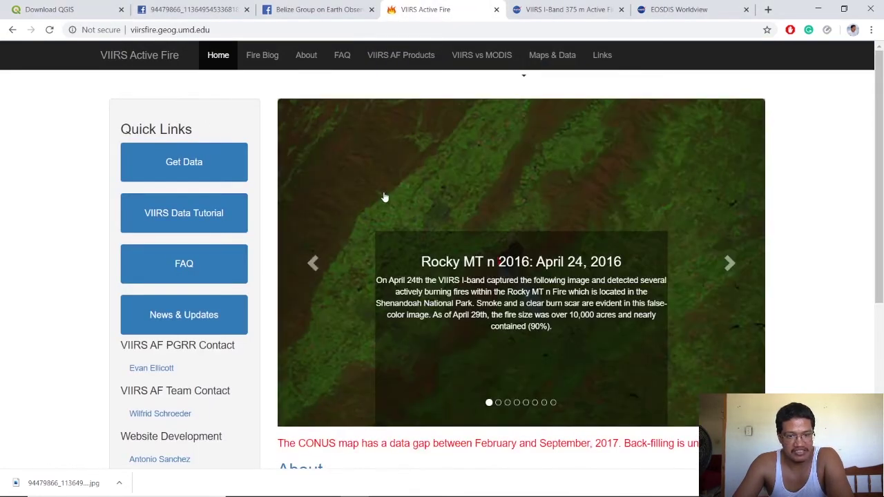
pyautogui.scroll(-4, 387, 199)
pyautogui.scroll(4, 373, 207)
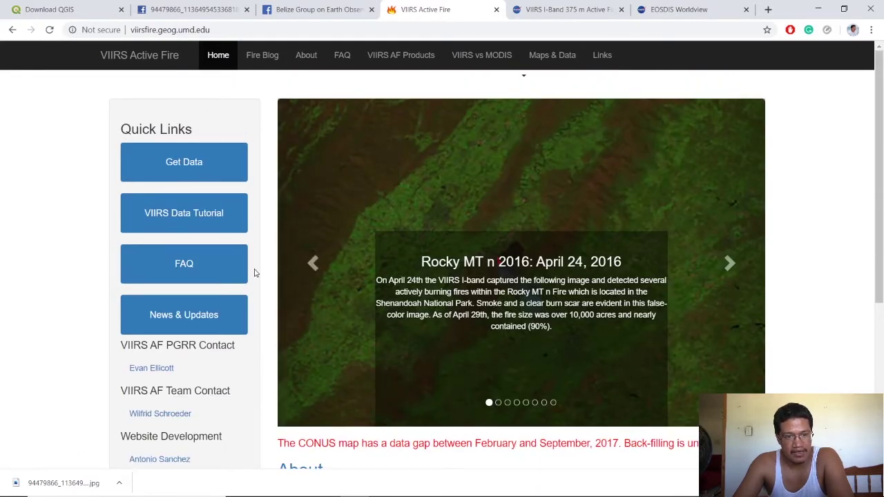
# Step: Read the FAQ answers on pixel resolution, aggregation and bowtie deletion
pyautogui.click(178, 252)
pyautogui.scroll(-1, 428, 254)
pyautogui.scroll(-13, 428, 254)
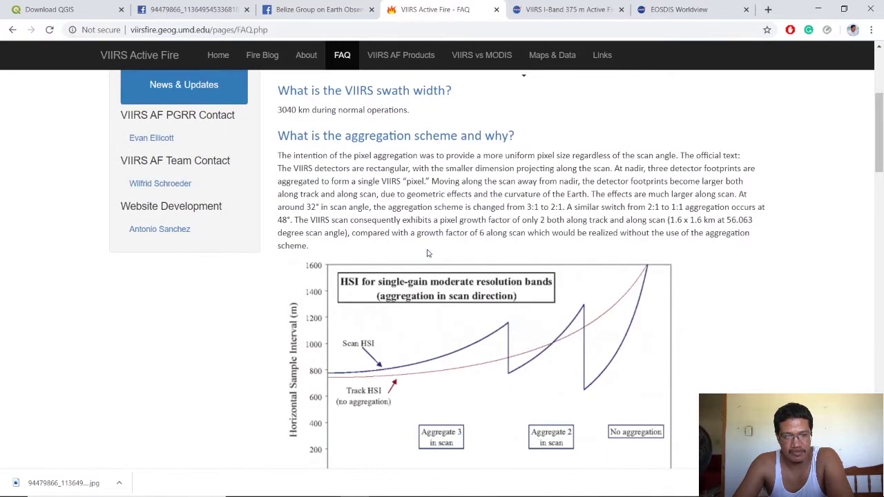
pyautogui.scroll(-2, 427, 253)
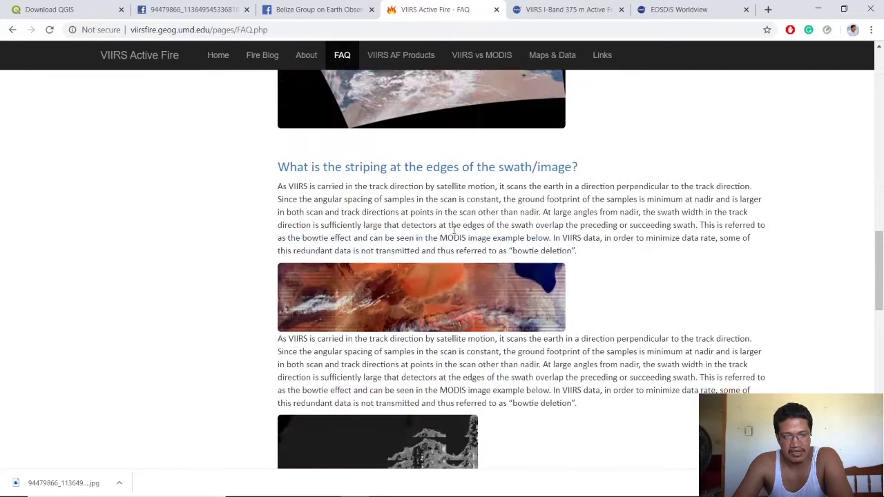
pyautogui.scroll(-2, 399, 238)
pyautogui.scroll(-3, 399, 237)
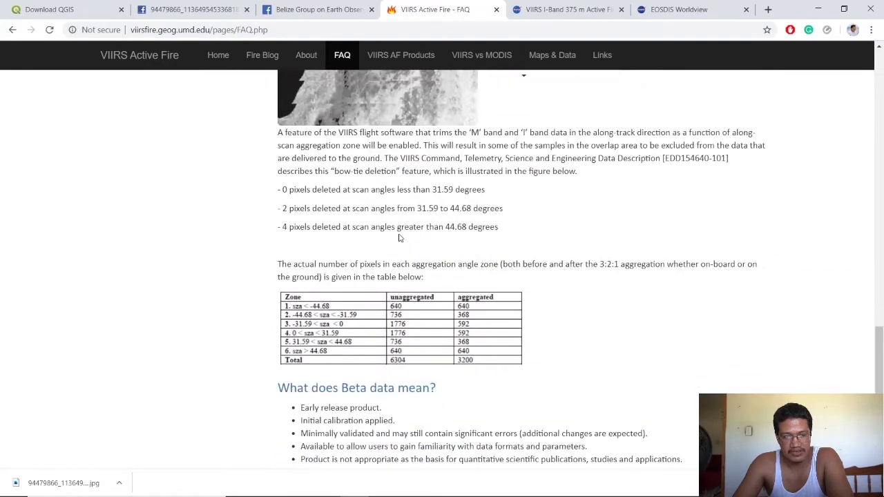
pyautogui.scroll(-2, 419, 264)
pyautogui.scroll(7, 422, 268)
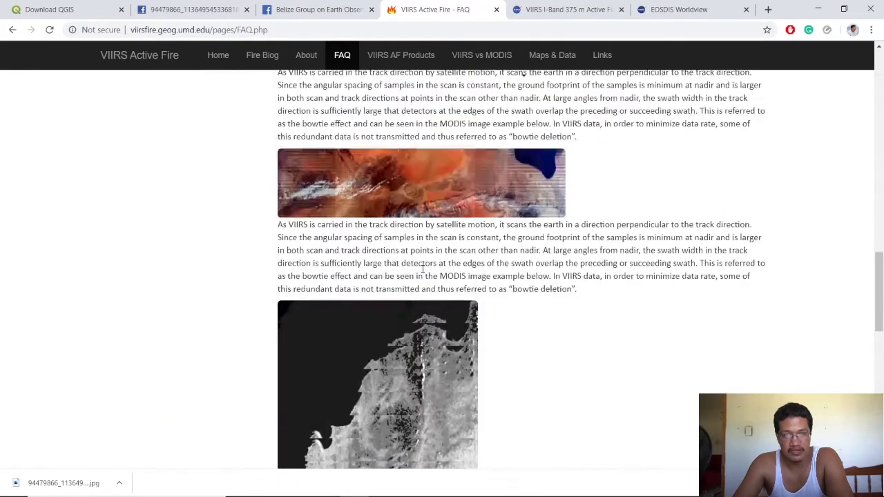
pyautogui.scroll(15, 423, 271)
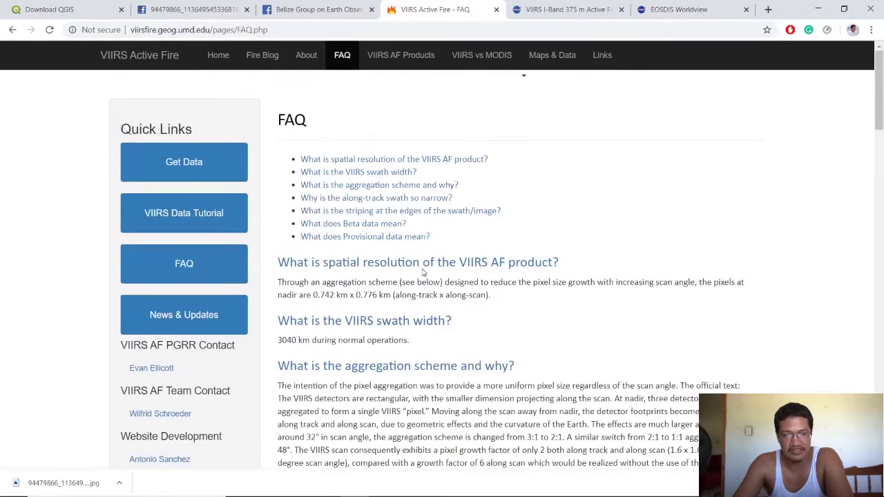
# Step: Read the Earthdata VIIRS 375 m attribute fields table, then switch to the Belize group's FIRMS alert post
pyautogui.click(549, 9)
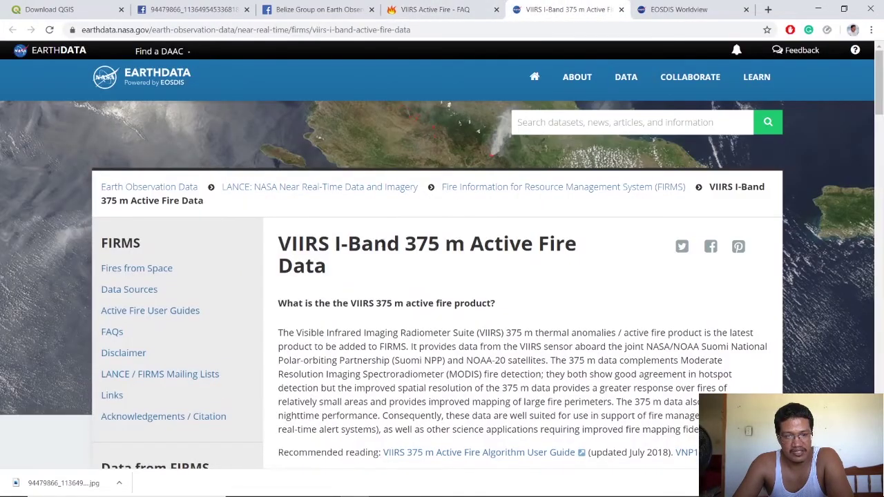
pyautogui.scroll(-5, 384, 243)
pyautogui.scroll(2, 385, 243)
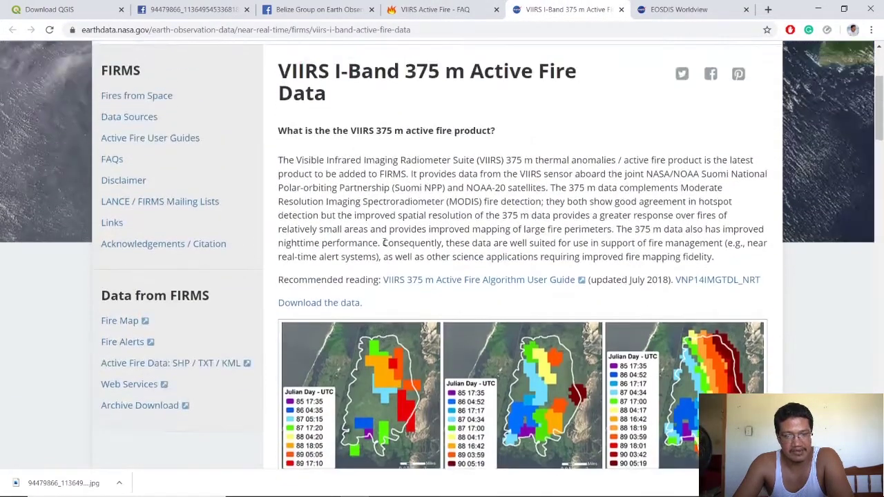
pyautogui.scroll(-3, 660, 167)
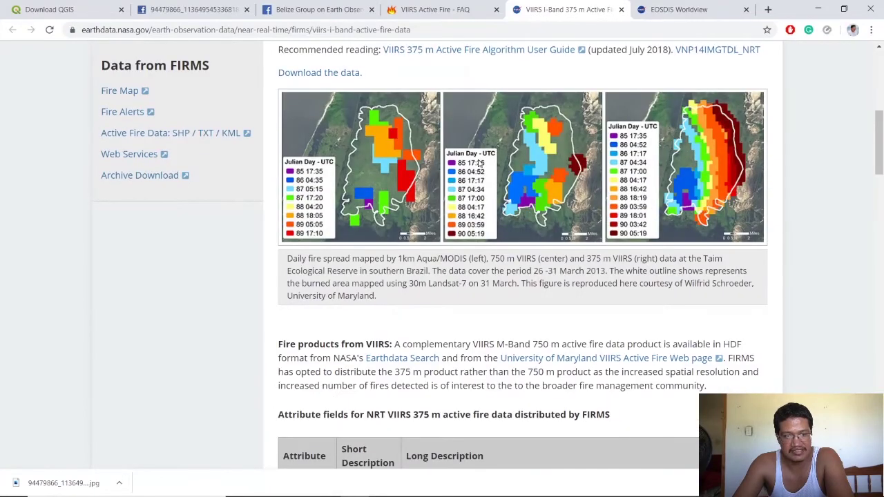
pyautogui.scroll(-5, 470, 174)
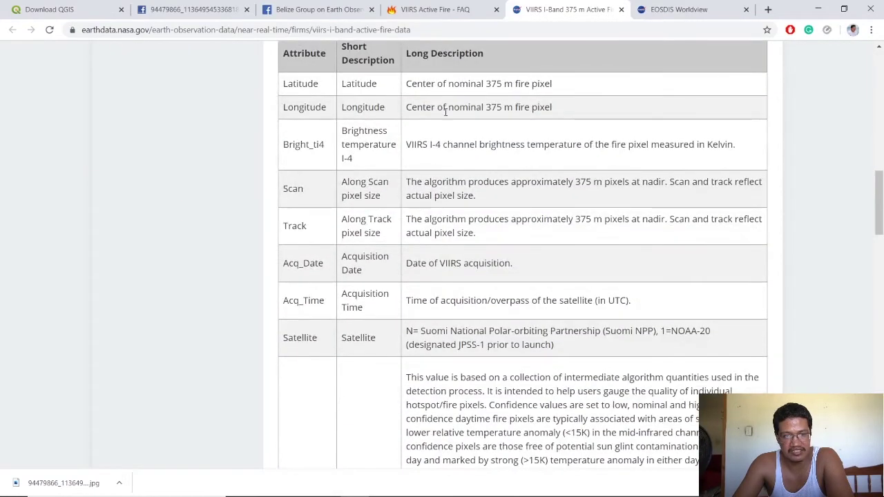
pyautogui.scroll(-3, 483, 199)
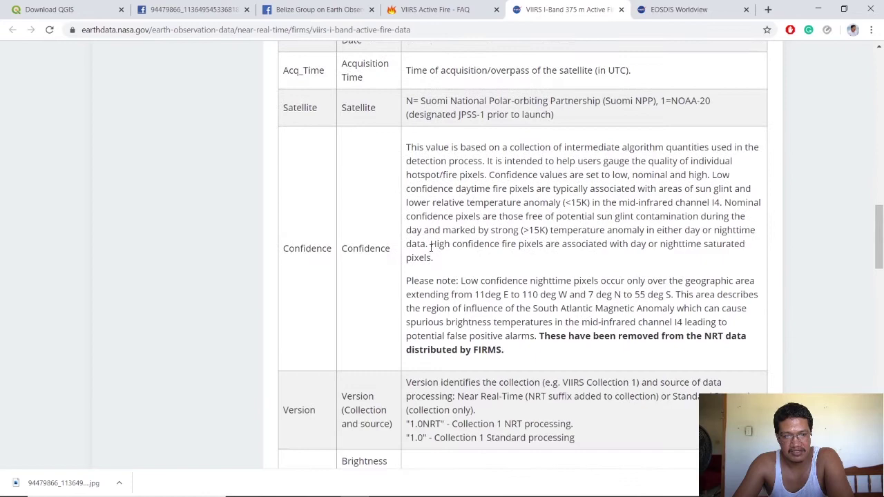
pyautogui.scroll(2, 451, 147)
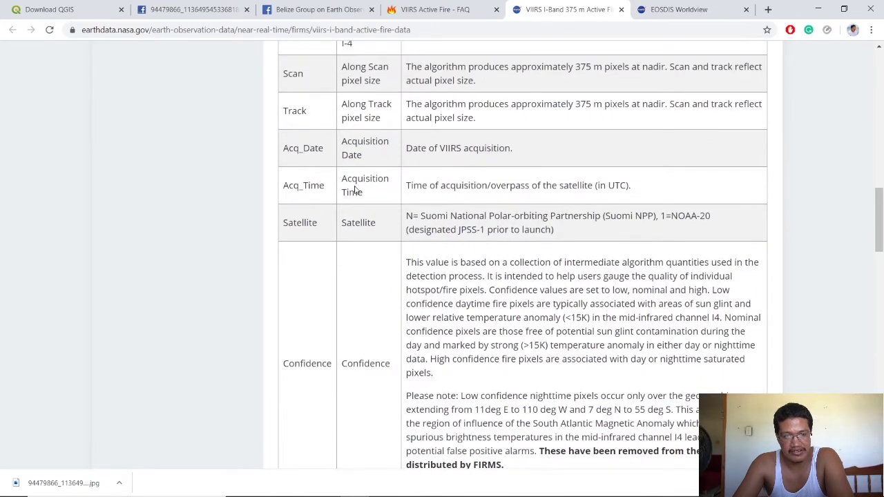
pyautogui.scroll(4, 415, 188)
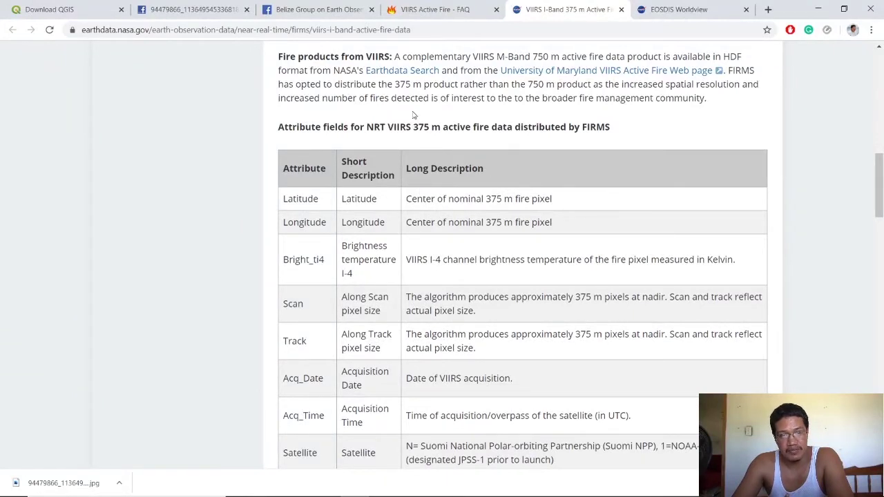
pyautogui.click(319, 9)
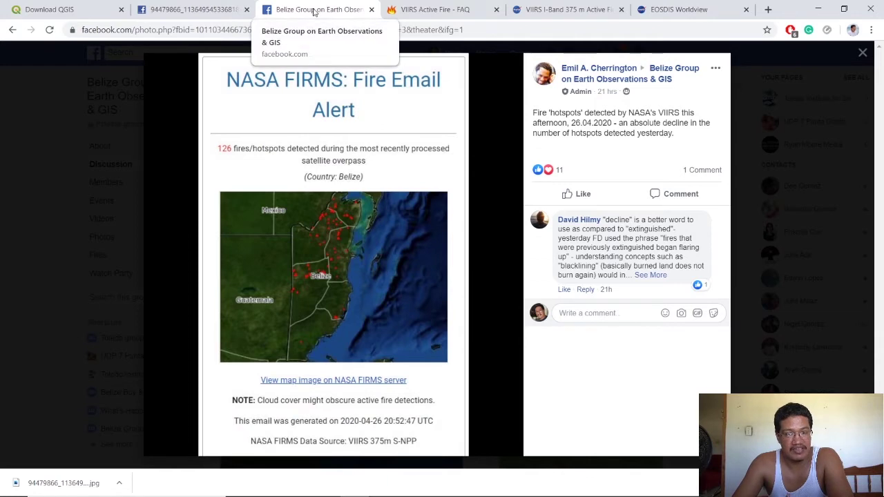
# Step: Switch to the full-size aerial JPG of the riverside village with smoke rising from the forest
pyautogui.click(197, 9)
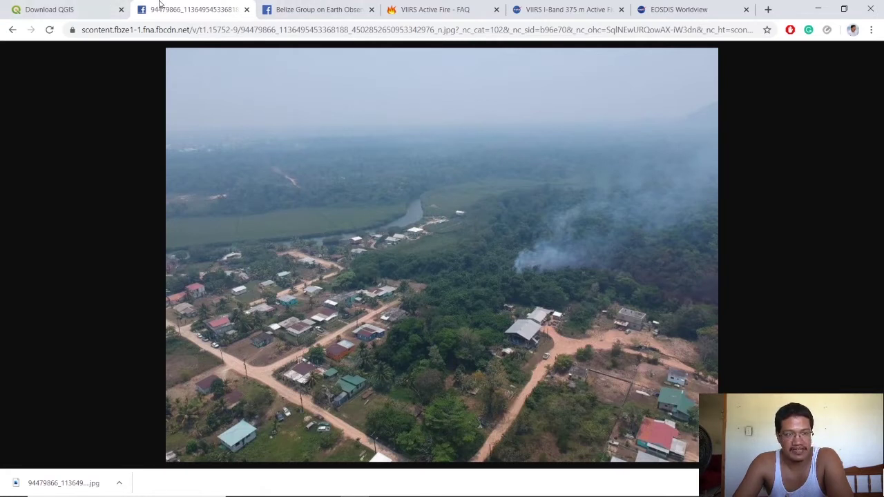
# Step: Bring QGIS up from the taskbar and start a New Empty Project
pyautogui.moveTo(297, 495)
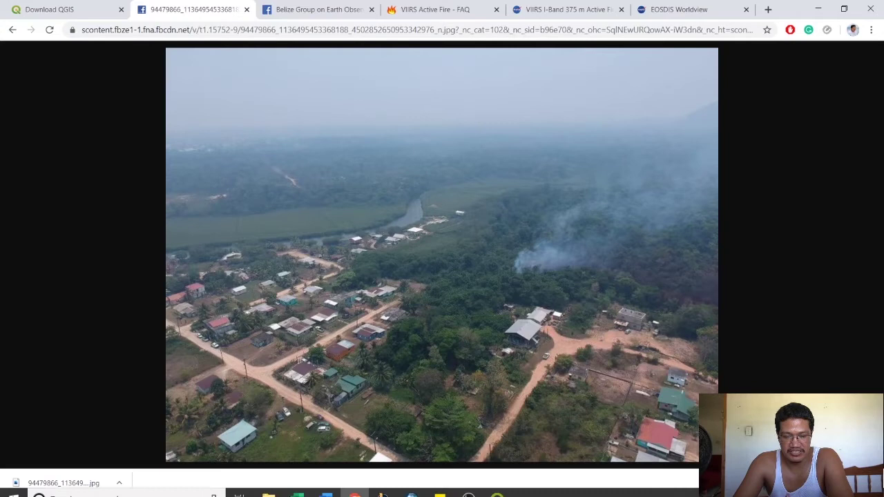
pyautogui.click(498, 492)
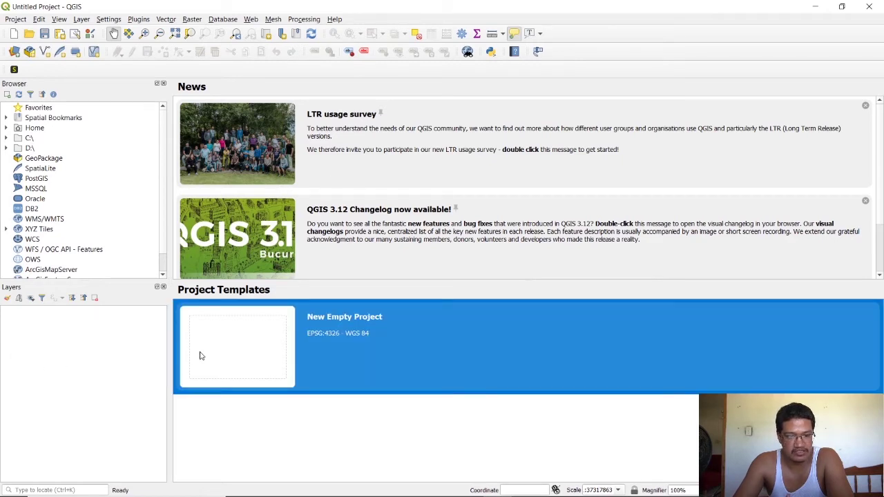
pyautogui.doubleClick(223, 351)
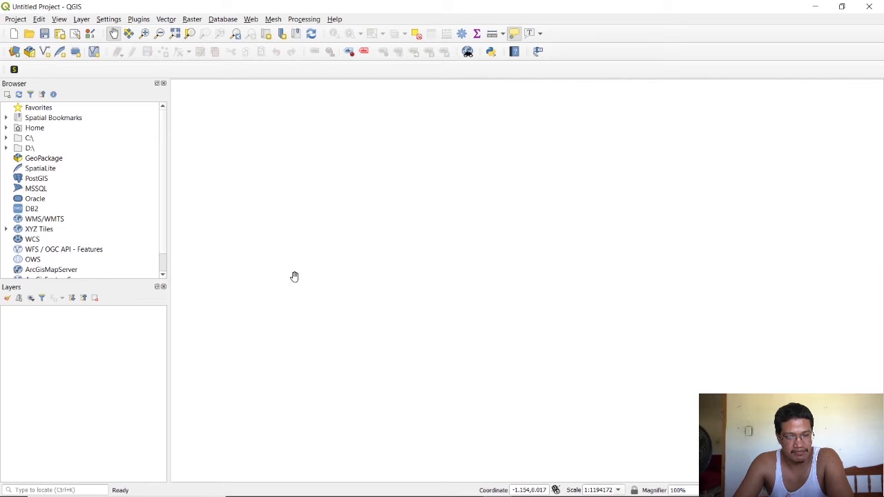
# Step: Set the project CRS to WGS 84 / UTM zone 16N by filtering for 32616
pyautogui.click(846, 492)
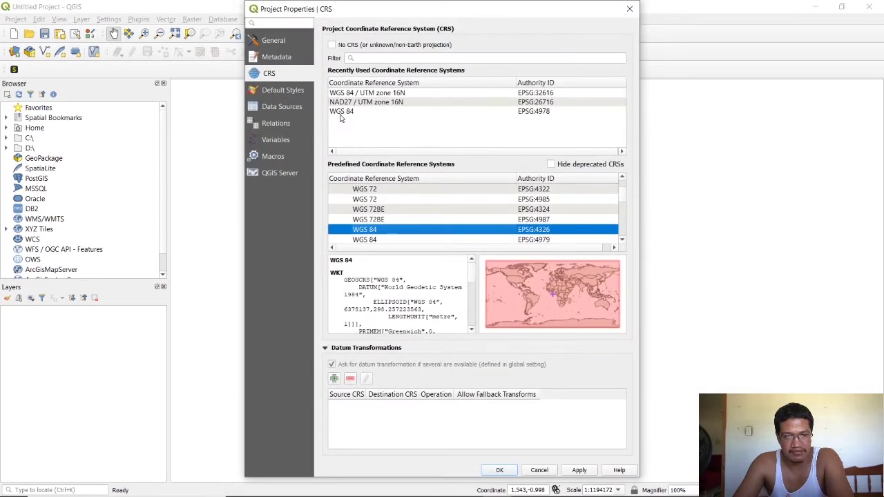
pyautogui.click(341, 112)
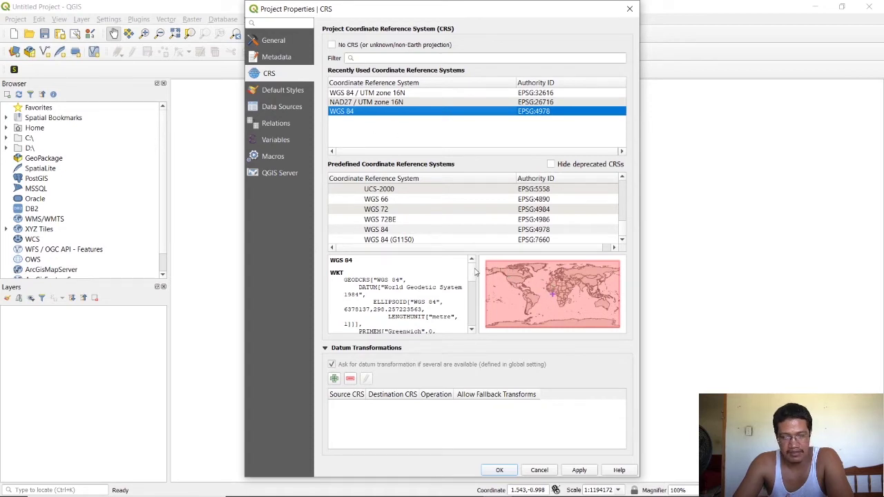
pyautogui.click(372, 93)
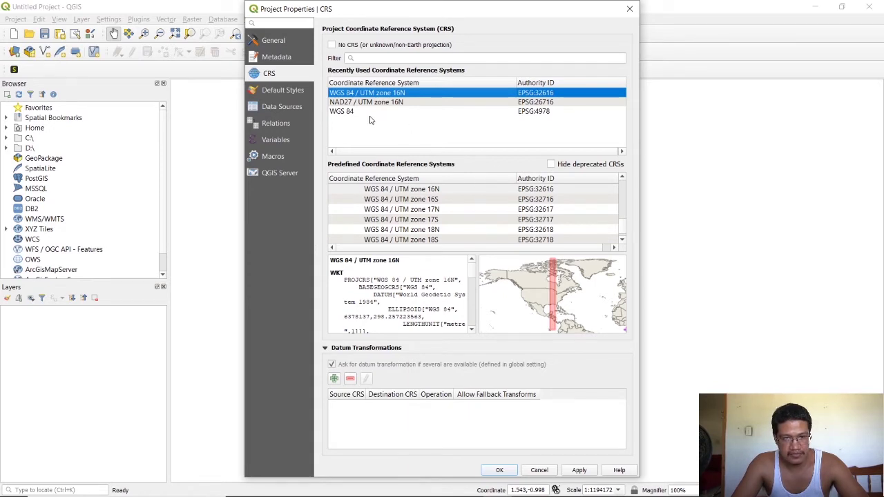
pyautogui.click(377, 58)
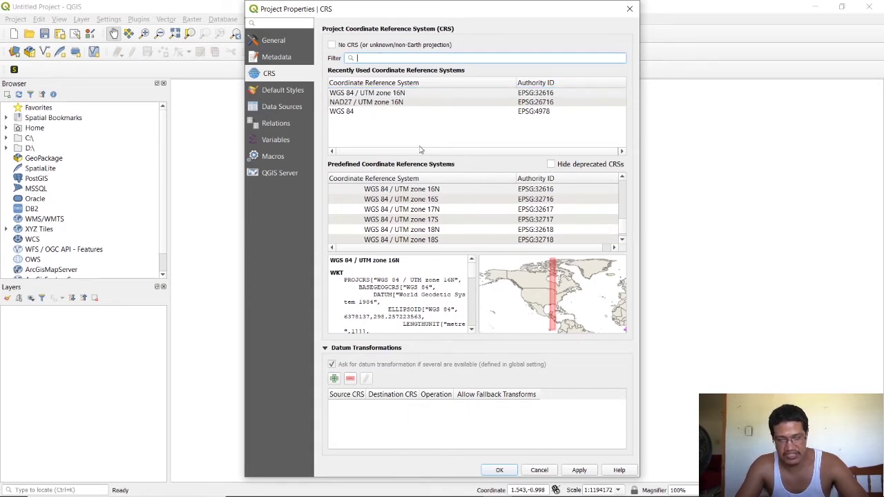
pyautogui.write('326')
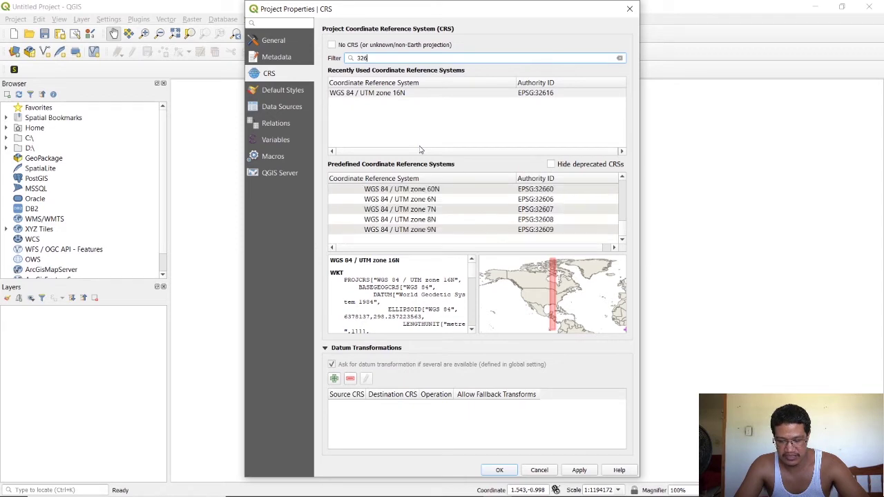
pyautogui.write('16')
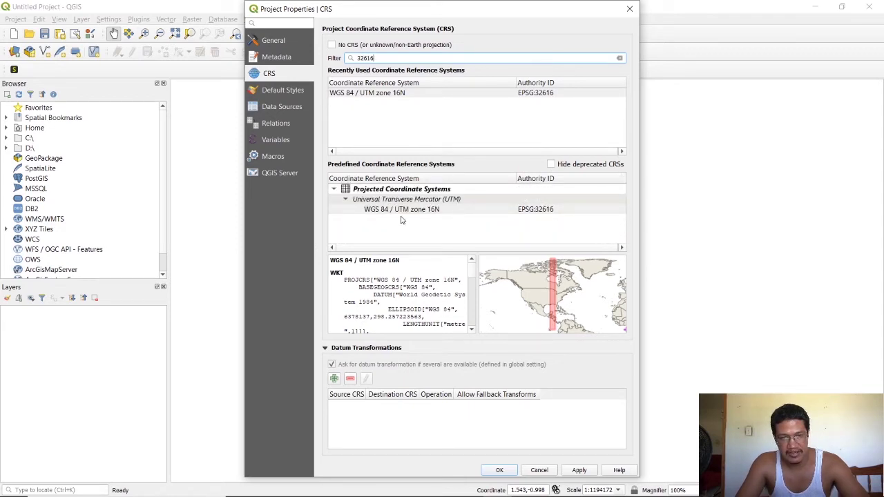
pyautogui.click(442, 209)
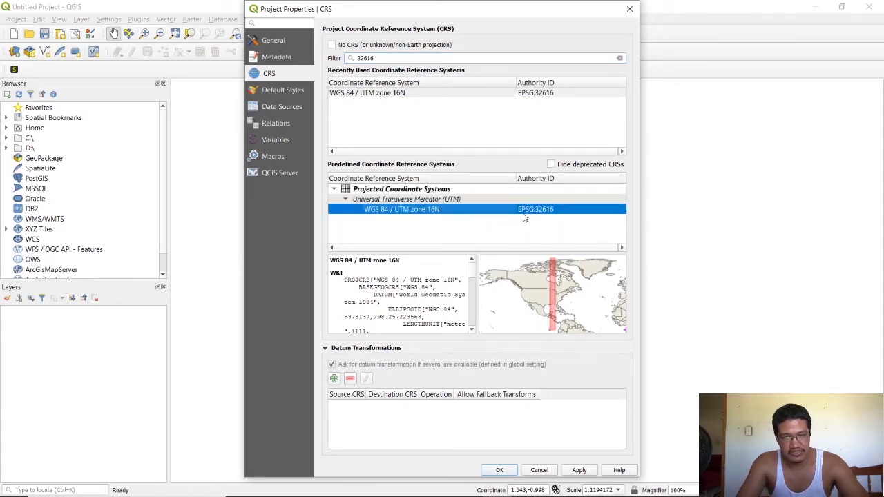
pyautogui.click(500, 471)
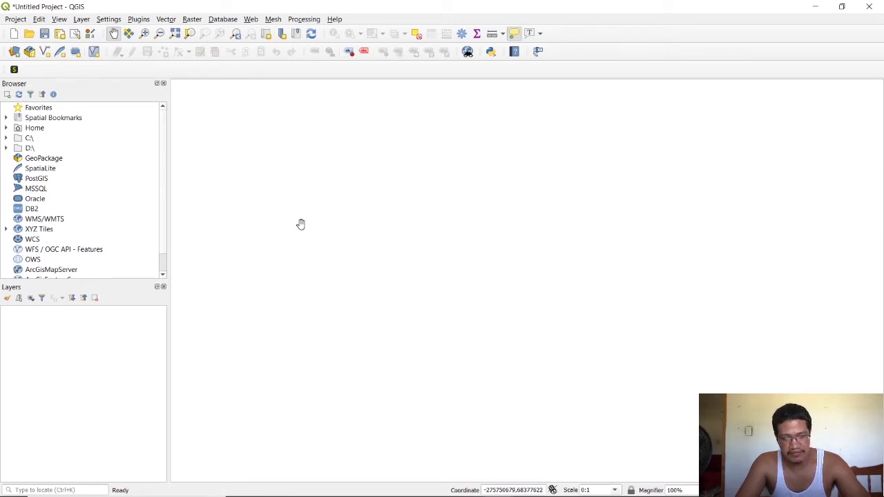
# Step: Add the OpenStreetMap XYZ Tiles layer from the Browser
pyautogui.click(7, 229)
pyautogui.click(40, 240)
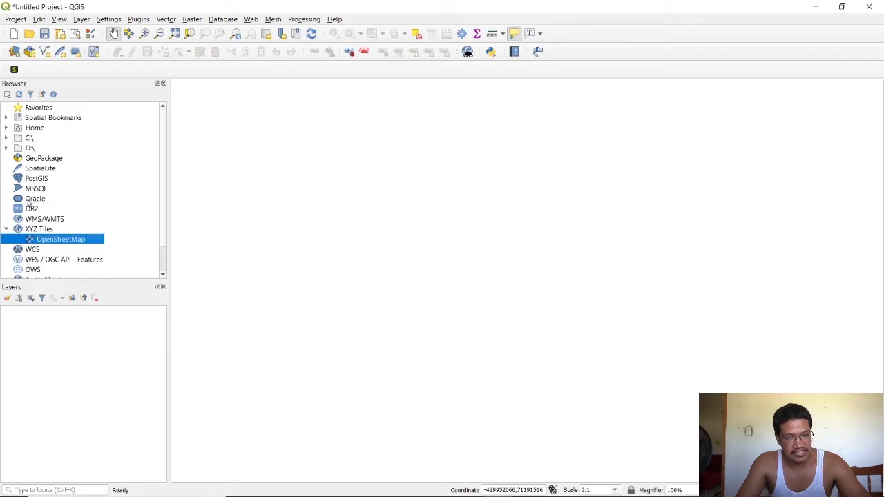
pyautogui.doubleClick(47, 240)
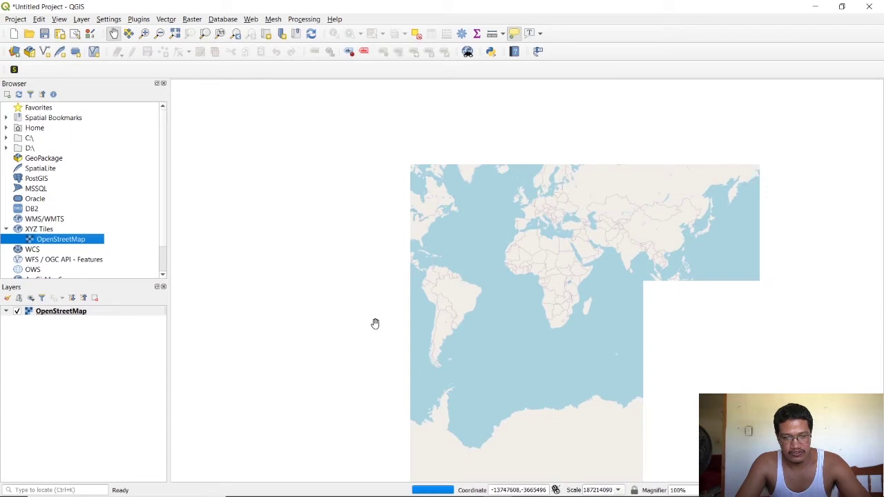
# Step: Zoom and pan the map to southern Belize, from Punta Gorda north to Paynes Creek
pyautogui.scroll(3, 413, 263)
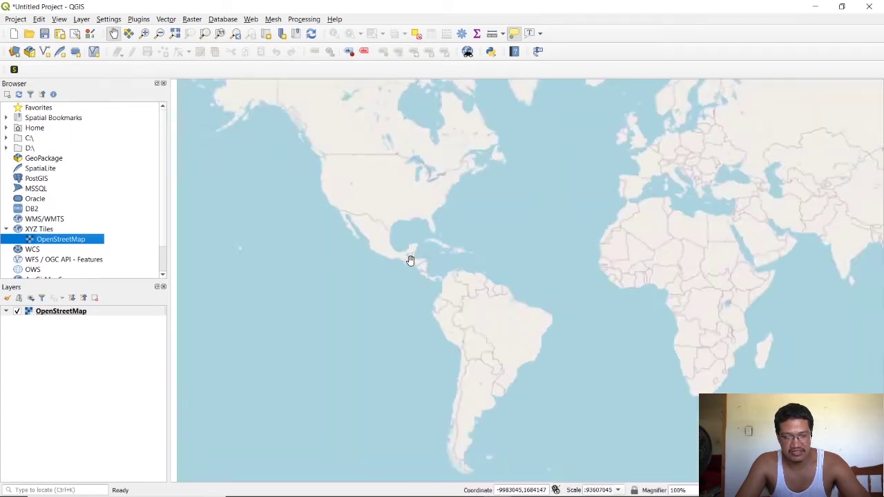
pyautogui.scroll(4, 425, 238)
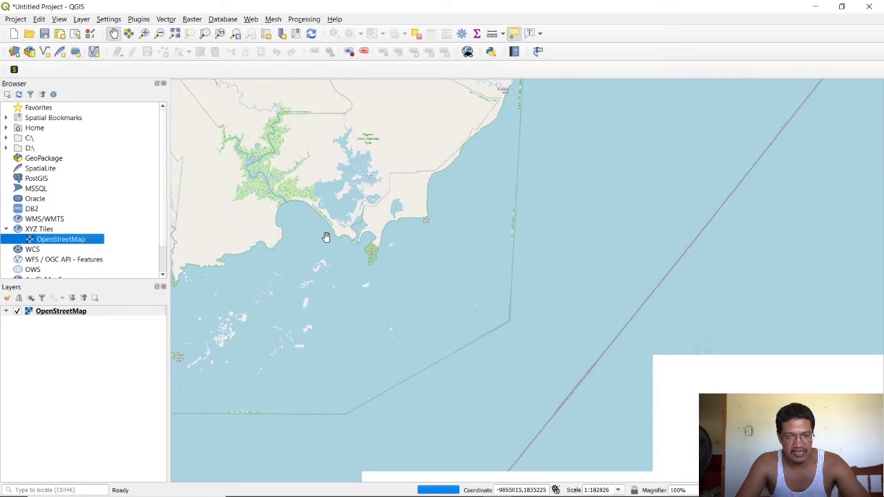
pyautogui.moveTo(325, 237); pyautogui.dragTo(750, 254)
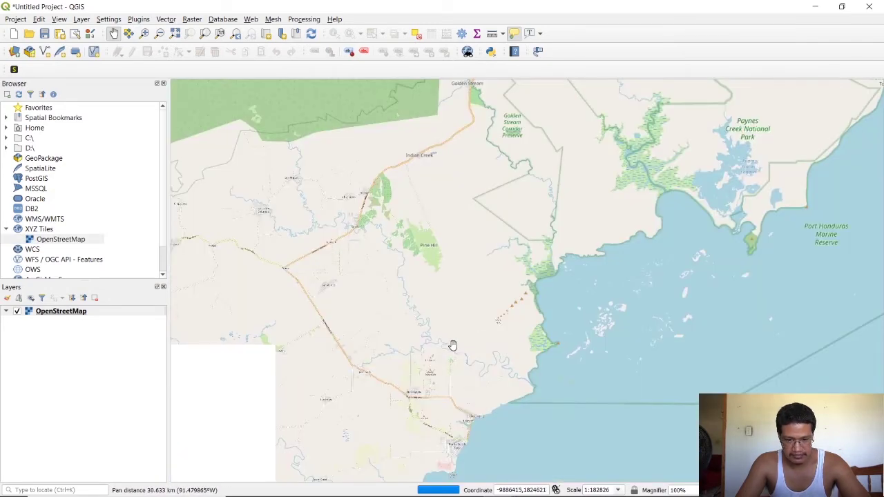
pyautogui.moveTo(476, 332); pyautogui.dragTo(474, 264)
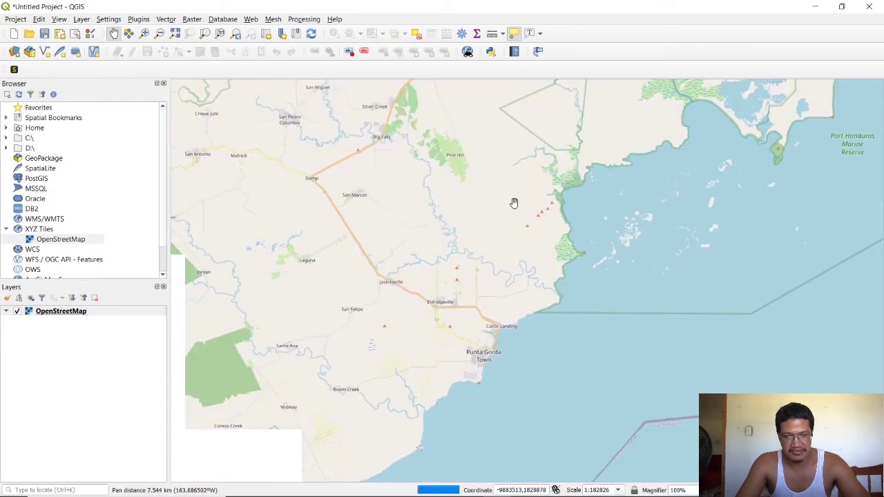
pyautogui.moveTo(513, 201); pyautogui.dragTo(460, 380)
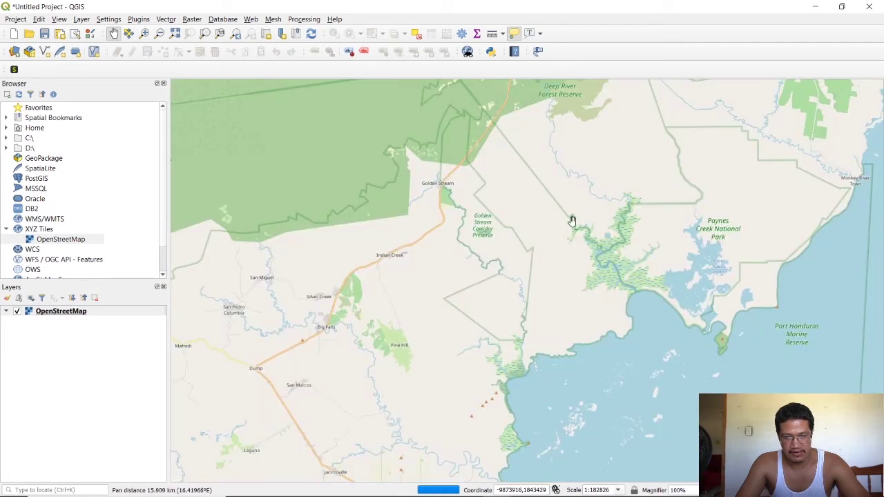
pyautogui.scroll(-1, 572, 221)
pyautogui.moveTo(291, 253); pyautogui.dragTo(288, 286)
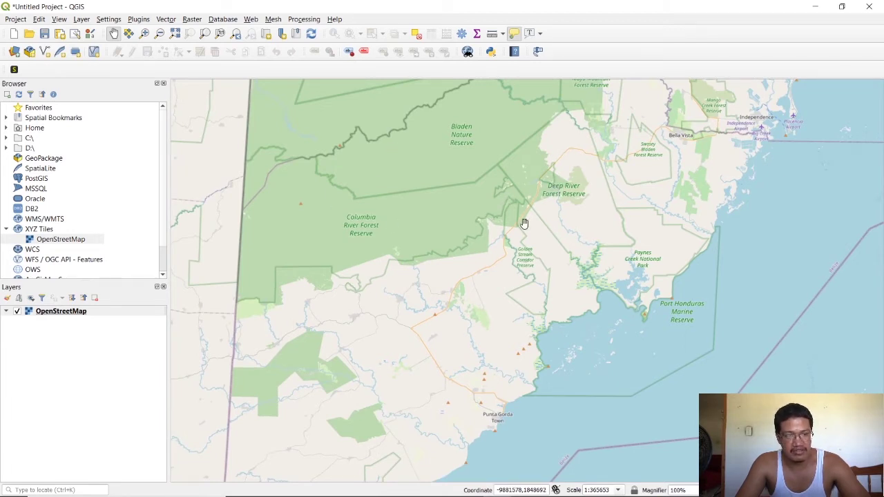
# Step: Find the Active Fire plugin by searching 'act' in Manage and Install Plugins, and enable it
pyautogui.click(137, 20)
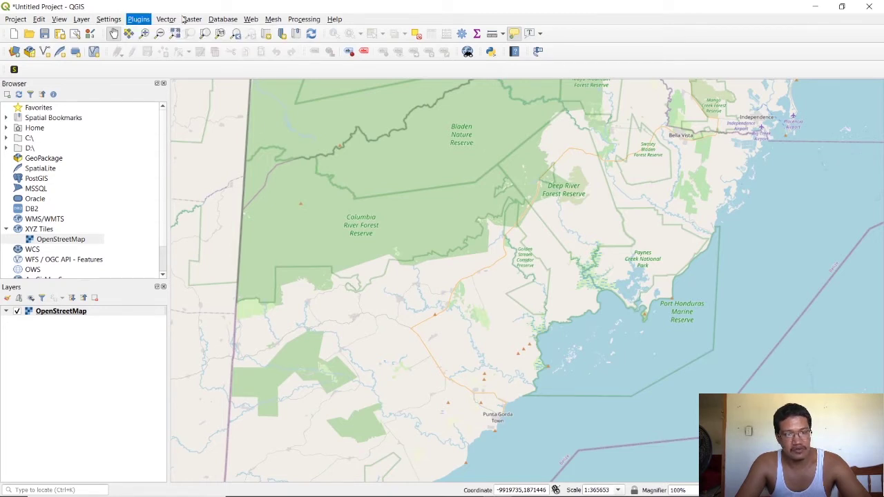
pyautogui.moveTo(198, 21)
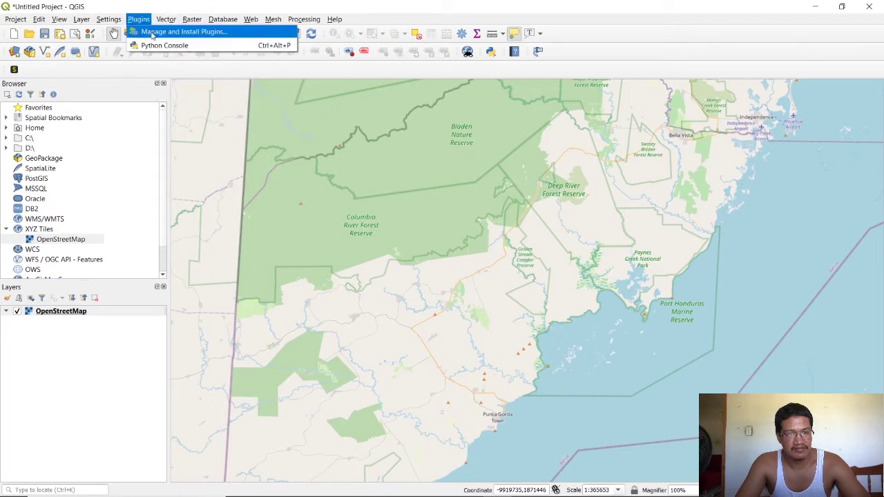
pyautogui.click(150, 32)
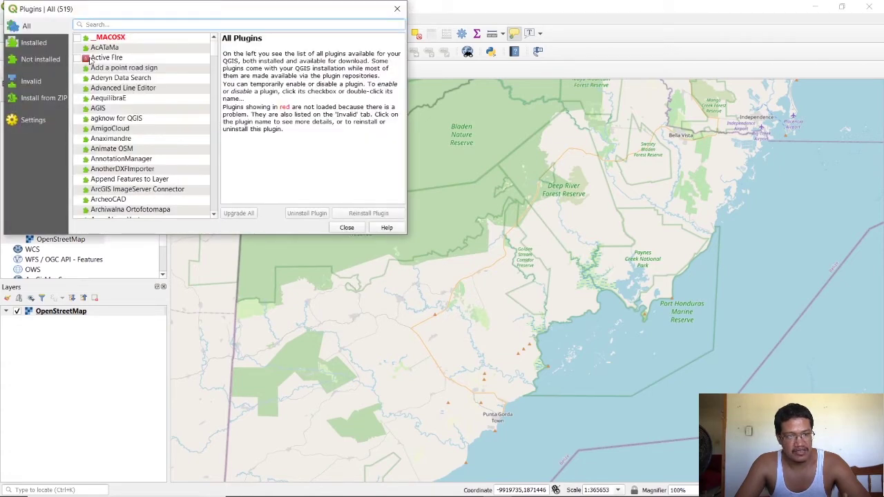
pyautogui.write('act')
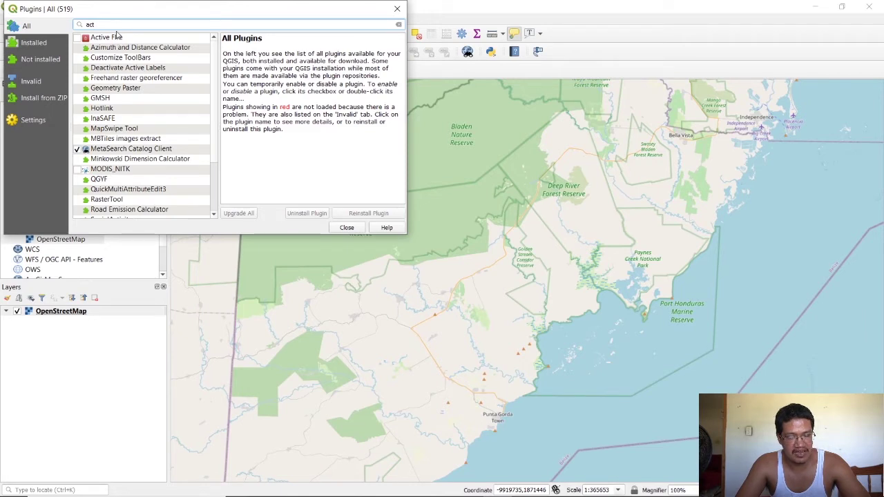
pyautogui.click(105, 38)
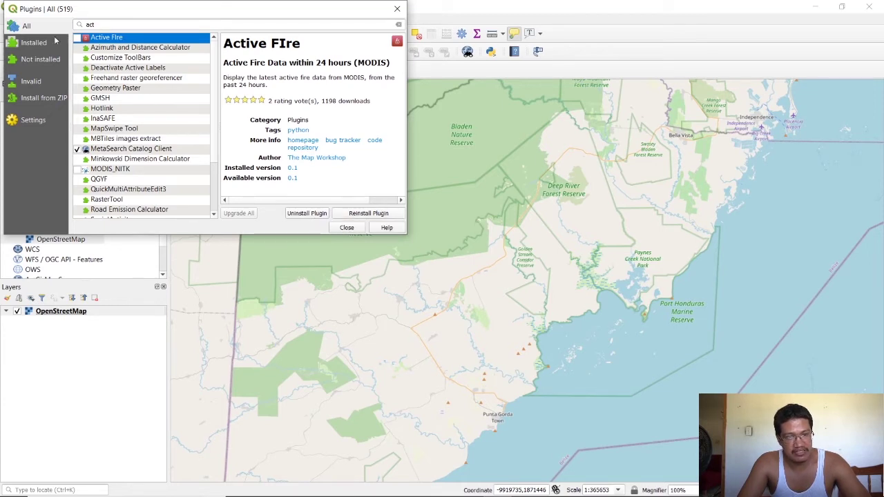
pyautogui.click(77, 37)
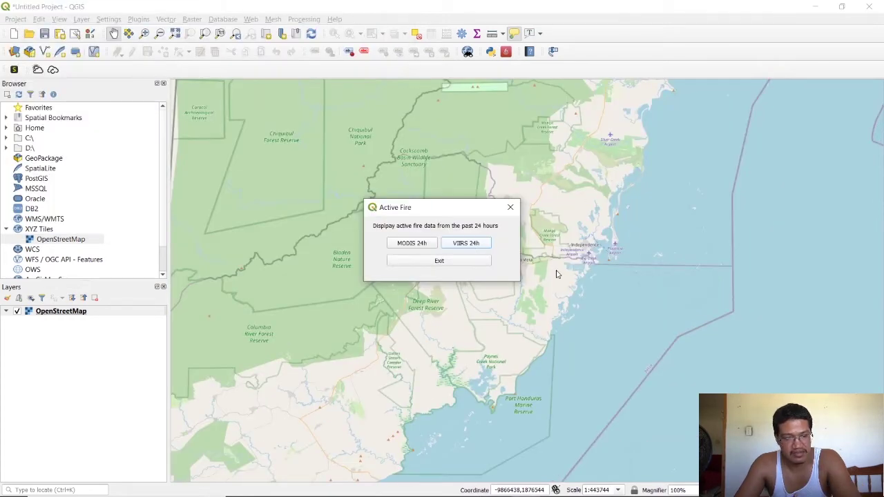
# Step: Pan to the new VIIRS fire points and open the fire layer's Layer Properties
pyautogui.moveTo(314, 361); pyautogui.dragTo(408, 243)
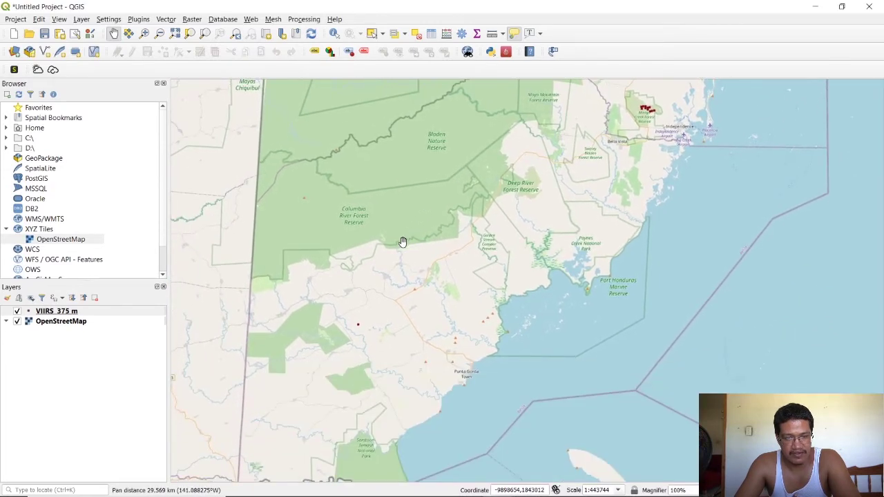
pyautogui.doubleClick(31, 315)
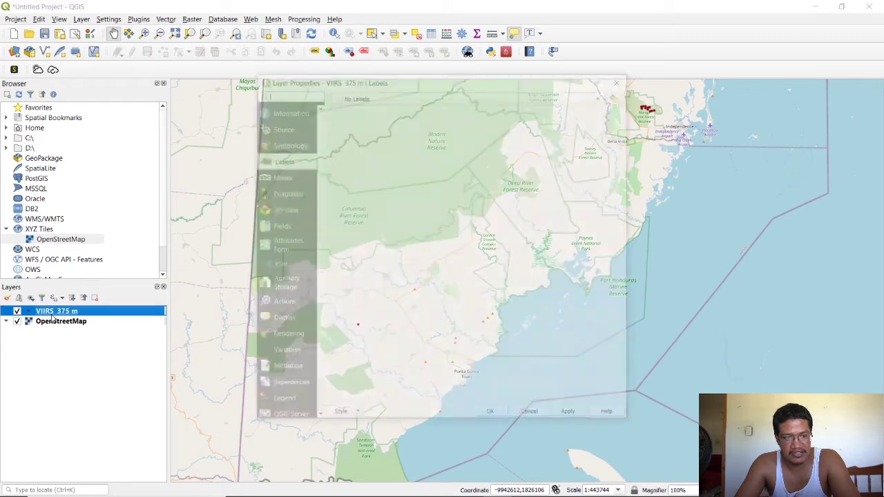
# Step: Reopen the fire layer's Symbology and open the Simple marker's fill colour picker, currently #860415
pyautogui.click(623, 78)
pyautogui.doubleClick(57, 313)
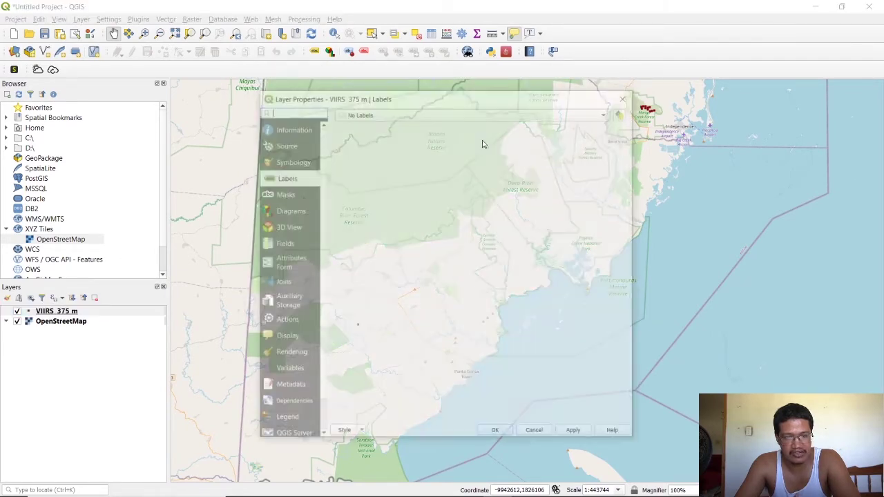
pyautogui.click(280, 163)
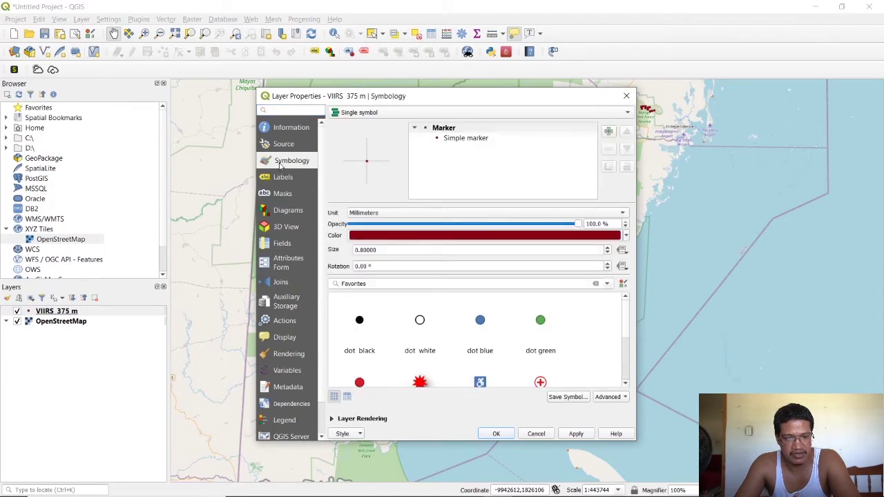
pyautogui.click(456, 138)
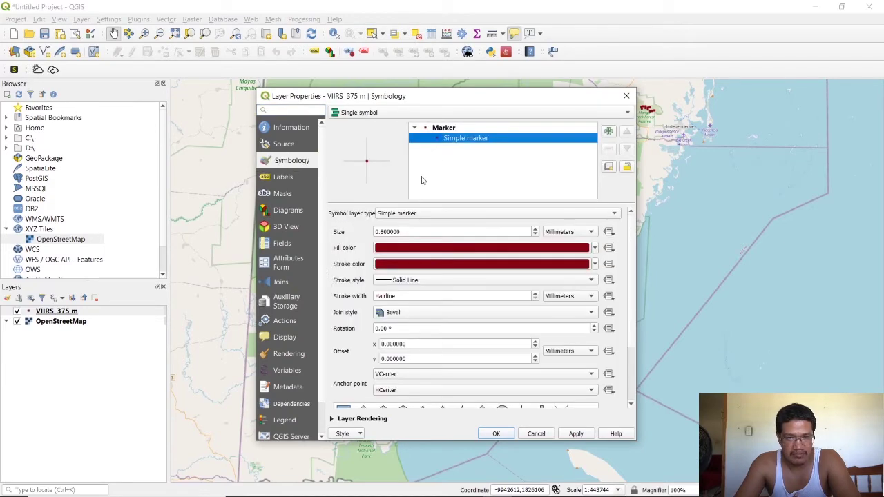
pyautogui.click(404, 248)
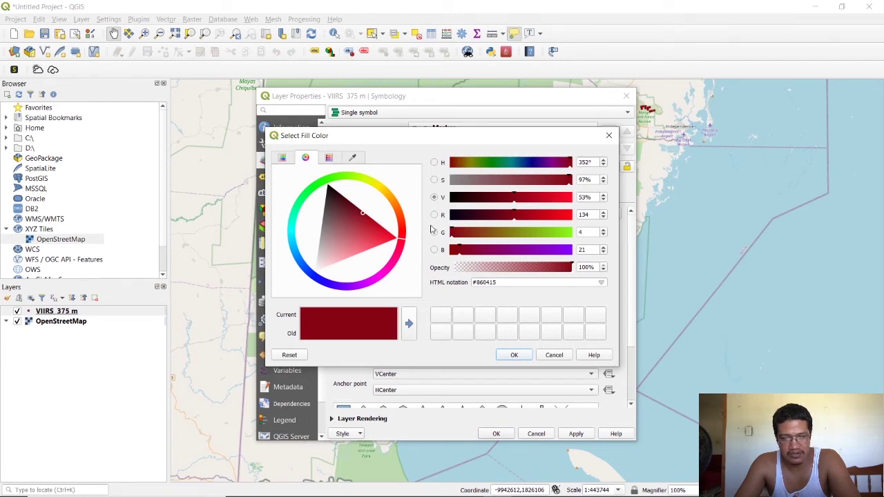
# Step: Set the fire marker fill to orange #f05000 and copy its hex code
pyautogui.moveTo(403, 238); pyautogui.dragTo(397, 217)
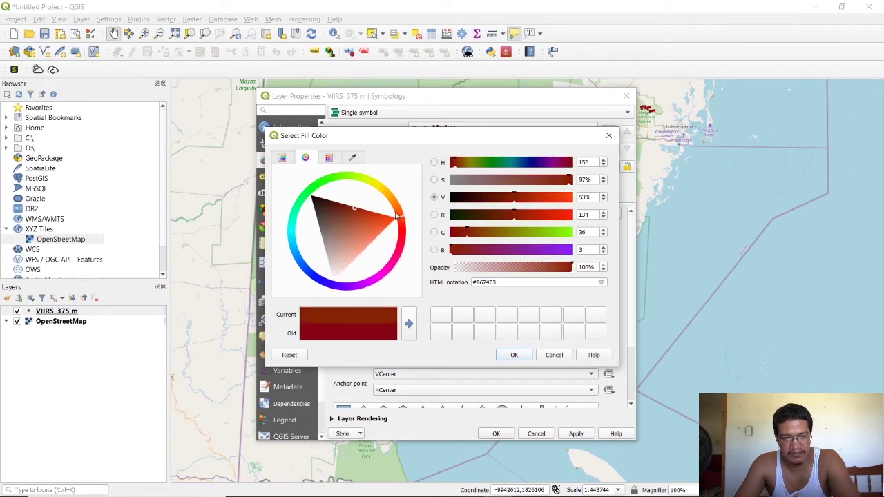
pyautogui.click(282, 158)
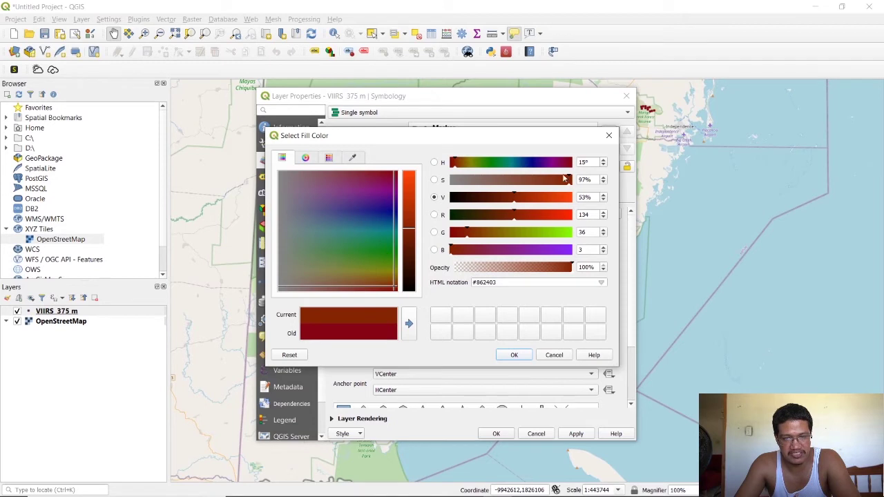
pyautogui.click(306, 158)
pyautogui.moveTo(335, 201); pyautogui.dragTo(399, 216)
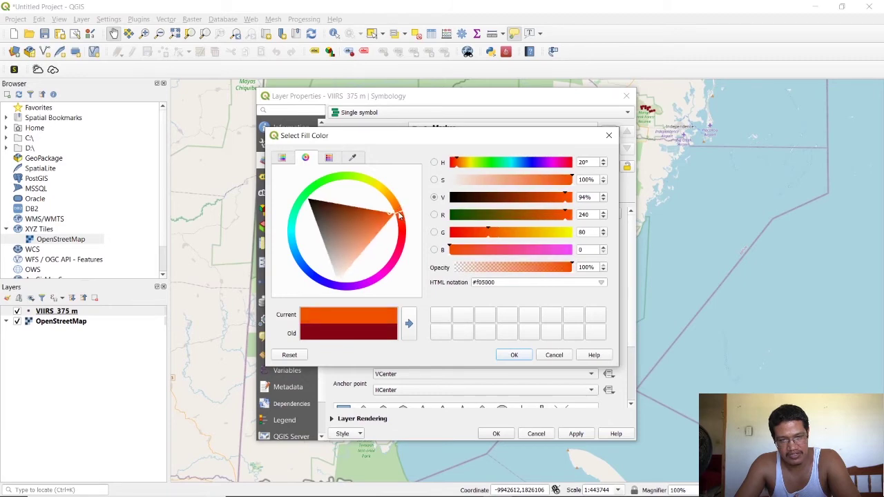
pyautogui.moveTo(501, 282); pyautogui.dragTo(473, 281)
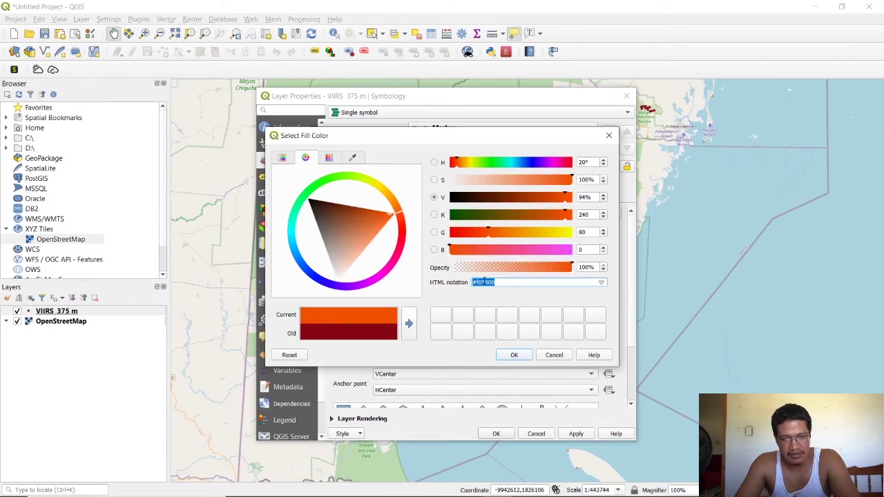
pyautogui.rightClick(485, 281)
pyautogui.click(506, 326)
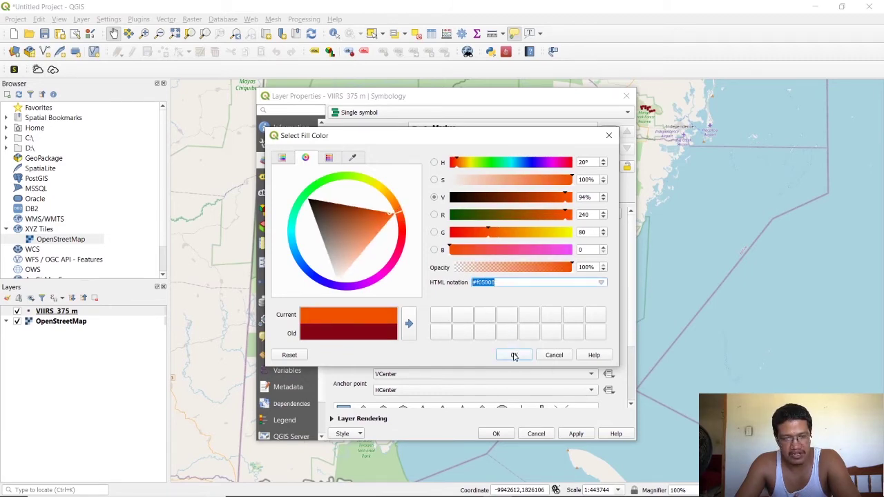
pyautogui.click(511, 354)
# Step: Paste #f05000 into the stroke colour so the outline matches the orange fill
pyautogui.click(489, 267)
pyautogui.moveTo(496, 282); pyautogui.dragTo(450, 284)
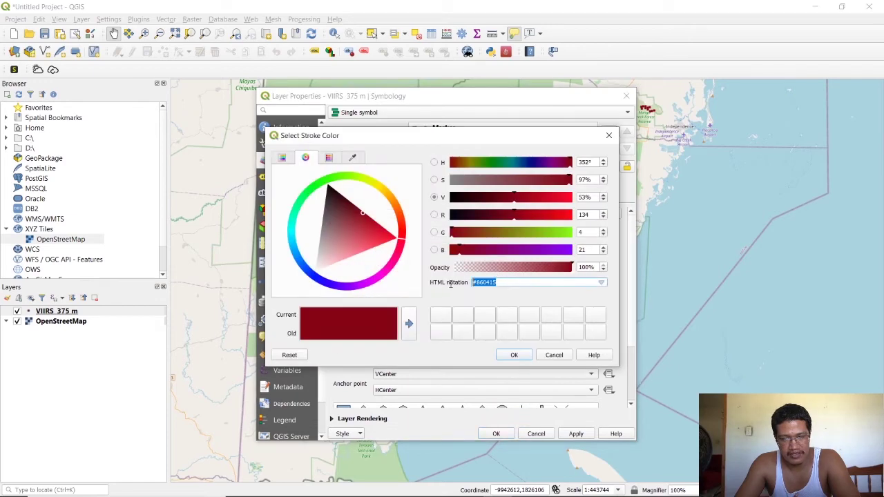
pyautogui.rightClick(481, 286)
pyautogui.click(499, 341)
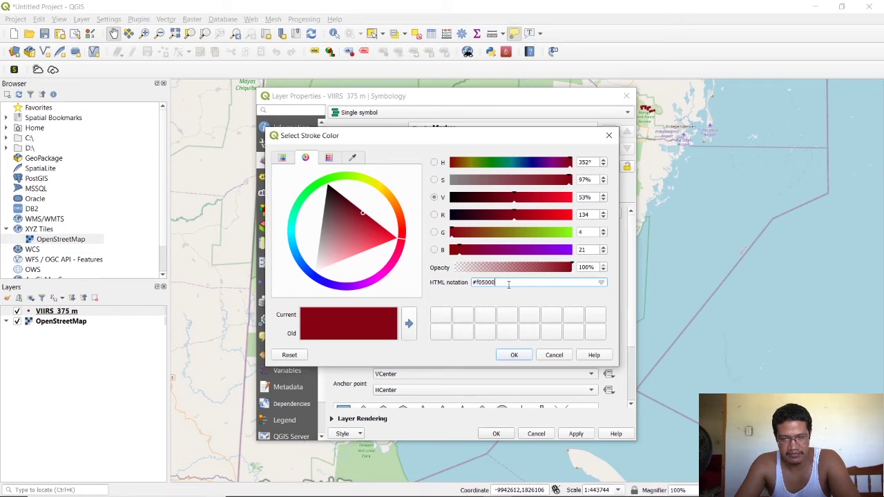
pyautogui.click(405, 236)
pyautogui.moveTo(499, 282); pyautogui.dragTo(459, 285)
pyautogui.rightClick(477, 282)
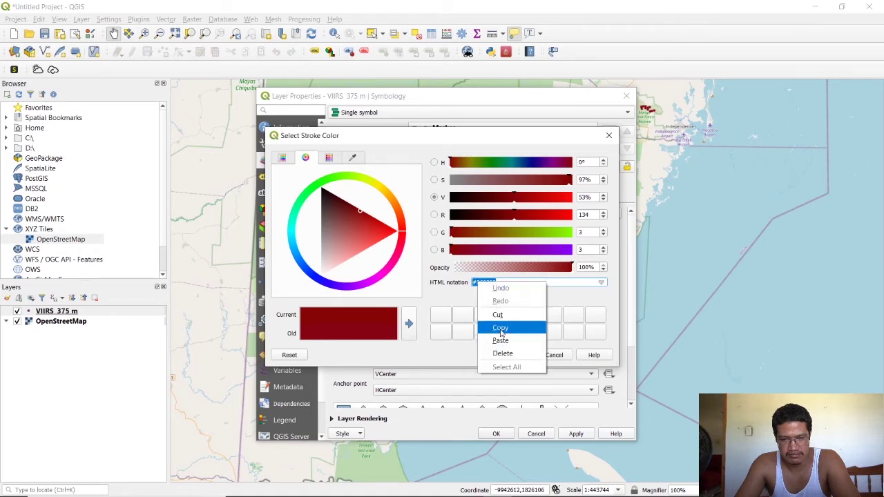
pyautogui.click(503, 341)
pyautogui.click(512, 355)
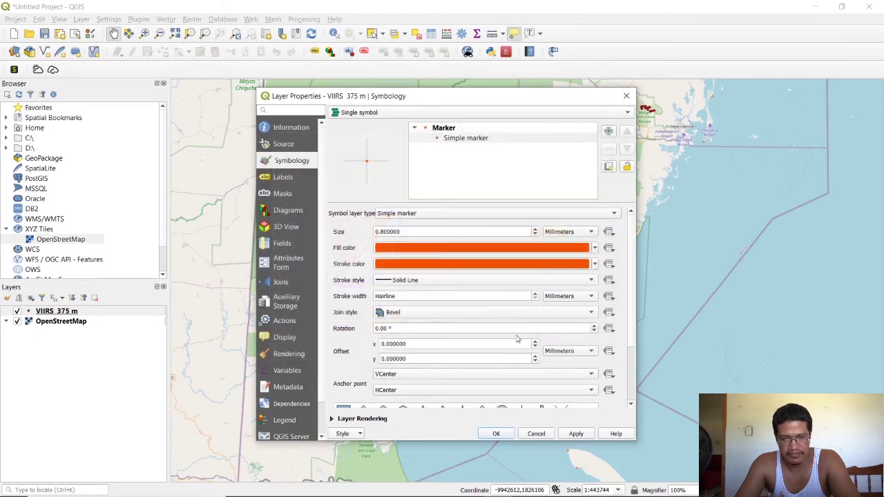
# Step: Apply the orange styling and zoom the map out over Central America toward Honduras
pyautogui.click(496, 434)
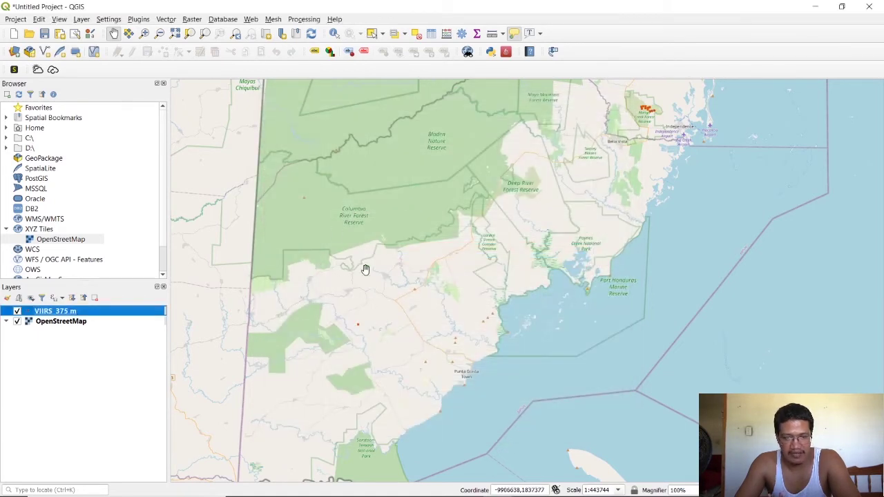
pyautogui.moveTo(662, 126); pyautogui.dragTo(593, 333)
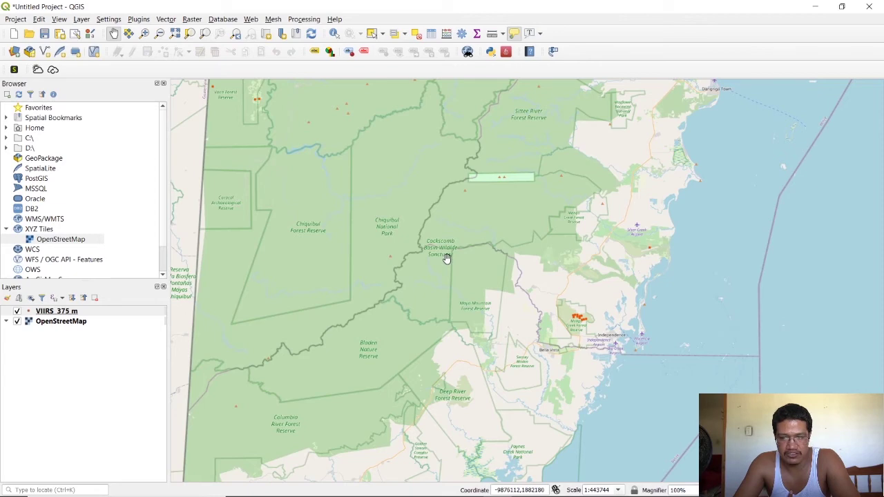
pyautogui.scroll(-2, 450, 255)
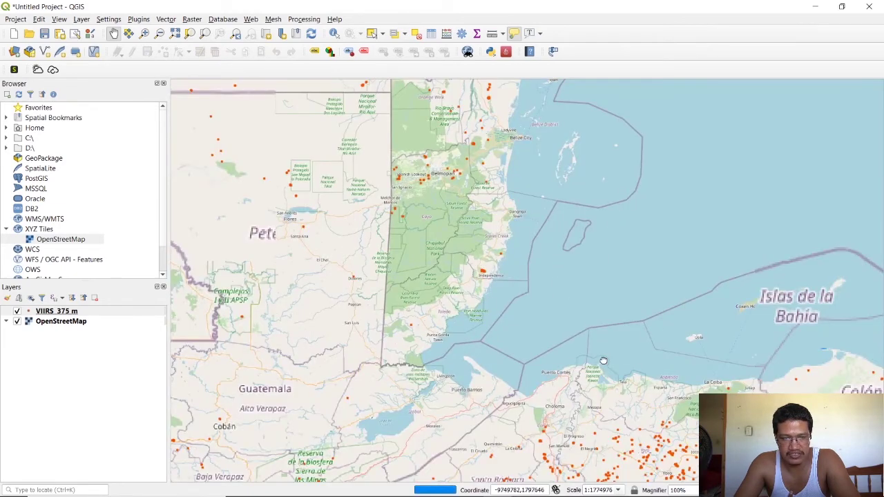
pyautogui.moveTo(603, 361); pyautogui.dragTo(425, 206)
pyautogui.scroll(-2, 596, 325)
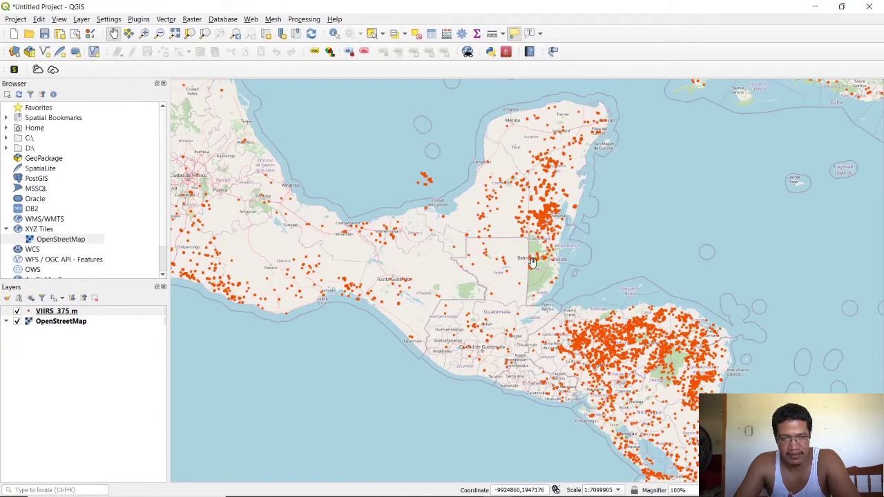
# Step: Zoom back into southern Belize onto the lone fire point near Jordan and Laguna
pyautogui.scroll(4, 551, 287)
pyautogui.moveTo(551, 287); pyautogui.dragTo(464, 289)
pyautogui.moveTo(359, 337); pyautogui.dragTo(483, 244)
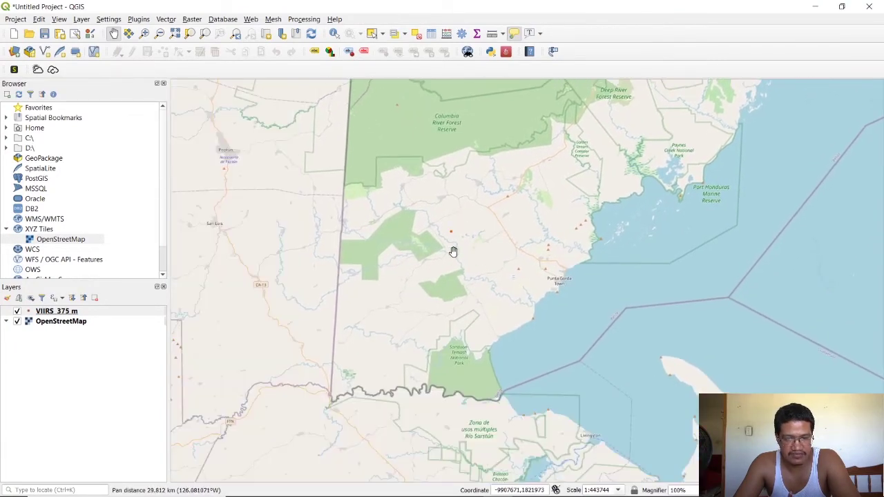
pyautogui.scroll(1, 454, 251)
pyautogui.scroll(2, 453, 251)
pyautogui.moveTo(460, 111); pyautogui.dragTo(477, 250)
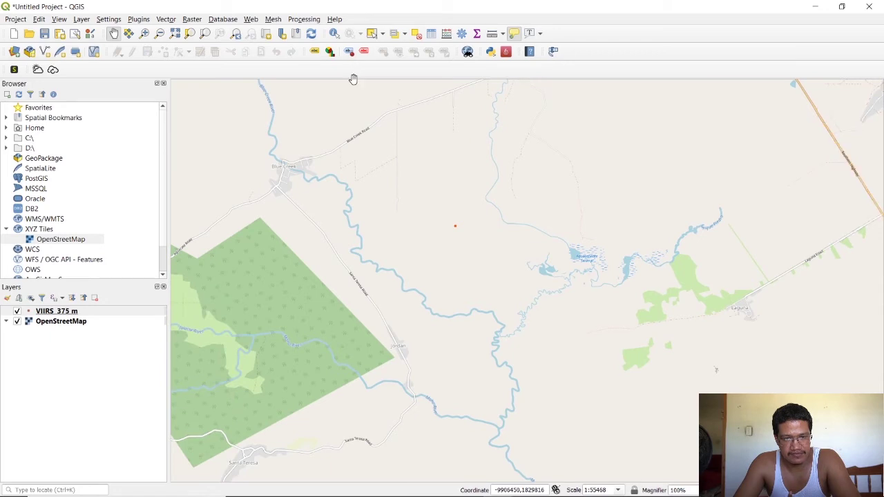
# Step: Select the lone fire point on the VIIRS 375 m layer by area
pyautogui.click(72, 312)
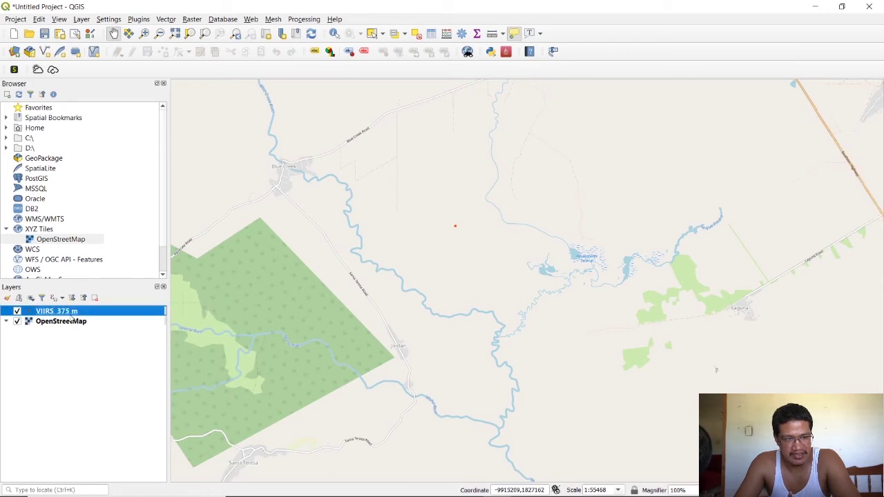
pyautogui.click(372, 33)
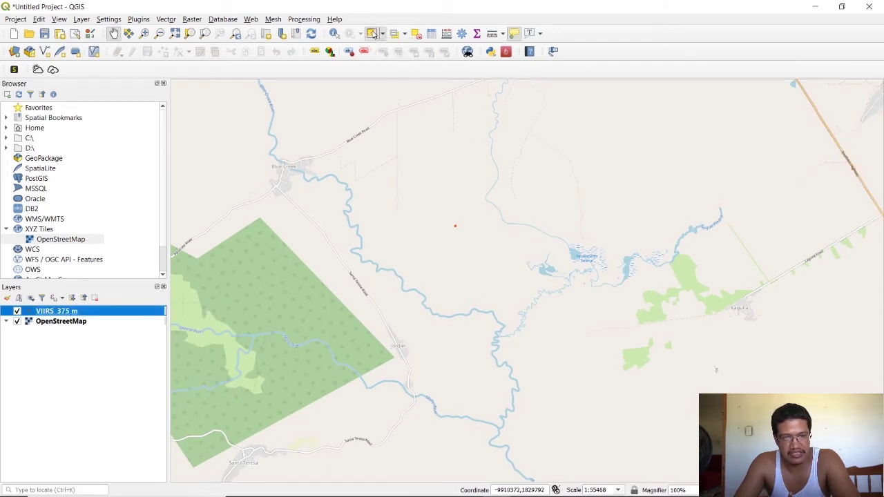
pyautogui.moveTo(426, 283); pyautogui.dragTo(415, 290)
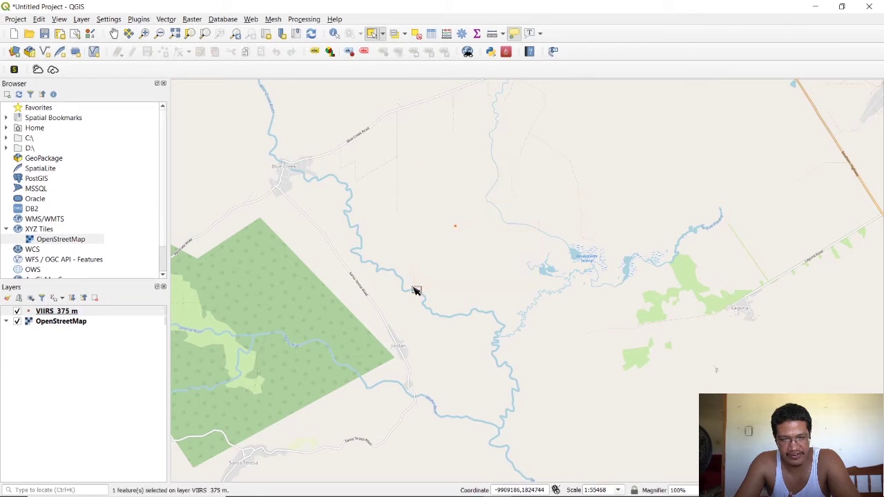
# Step: View only the selected fire's attribute record, check BRIGHT_TI4, then close and zoom out
pyautogui.rightClick(61, 313)
pyautogui.click(89, 211)
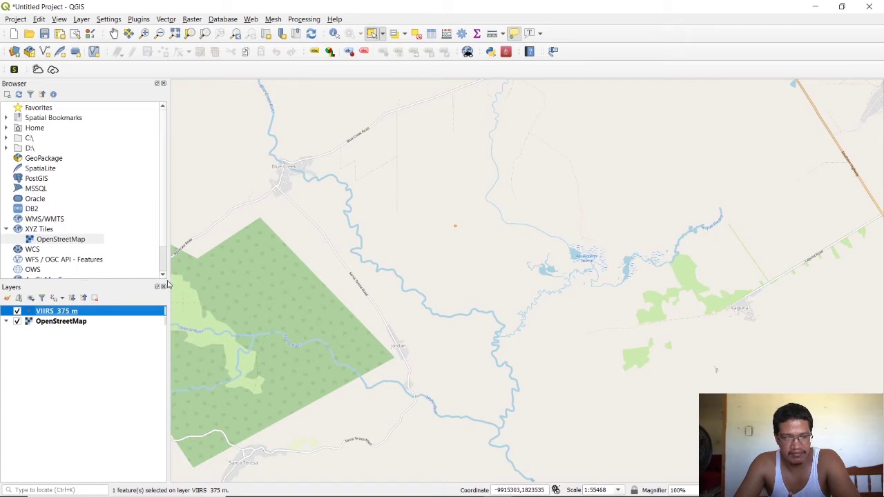
pyautogui.click(217, 432)
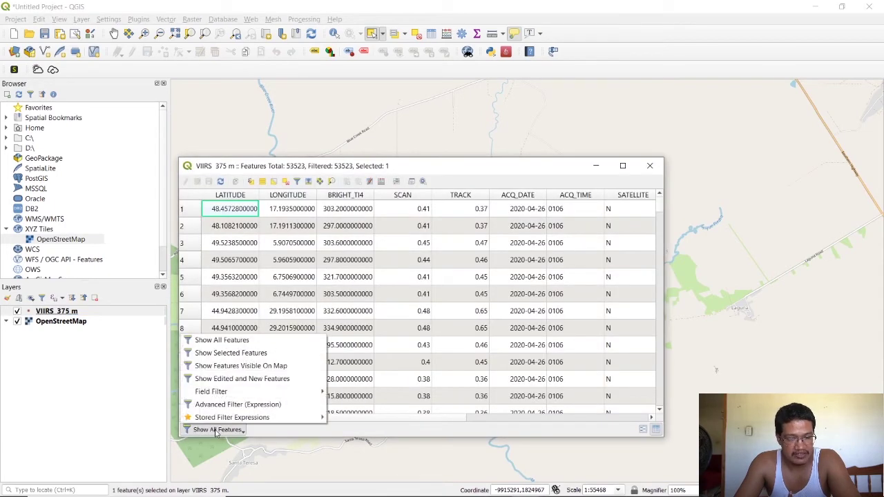
pyautogui.click(225, 353)
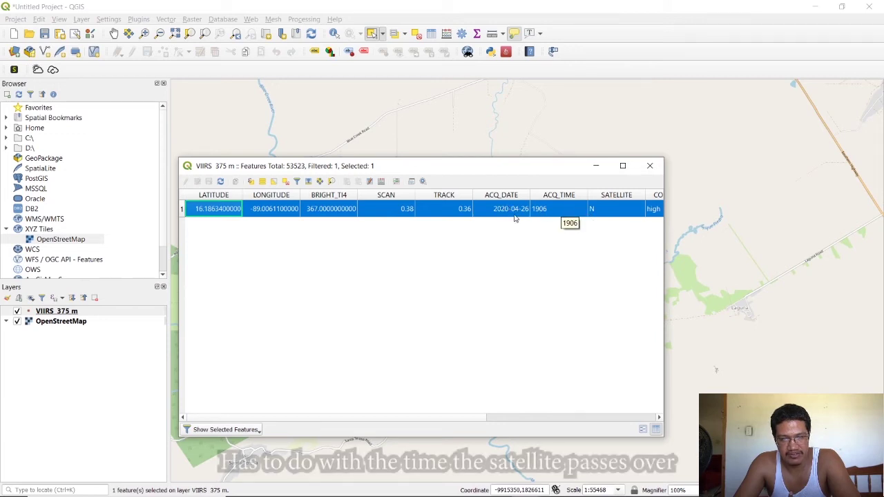
pyautogui.moveTo(391, 417); pyautogui.dragTo(654, 393)
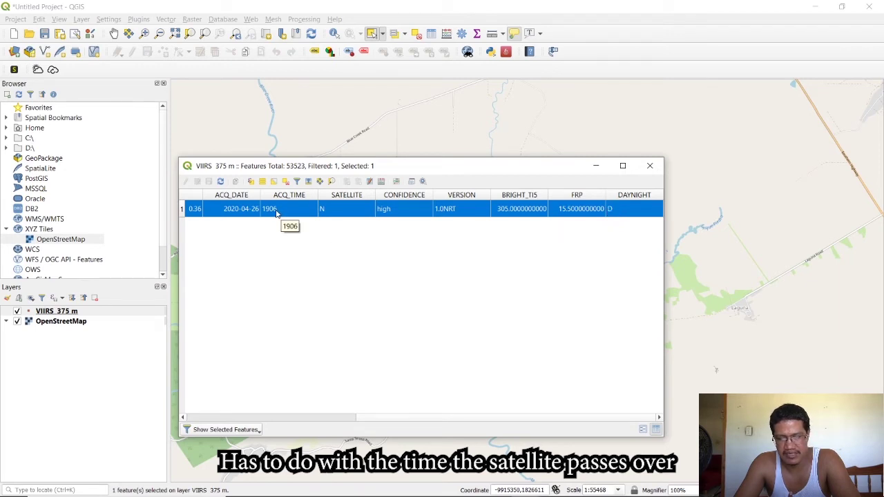
pyautogui.moveTo(389, 420); pyautogui.dragTo(298, 227)
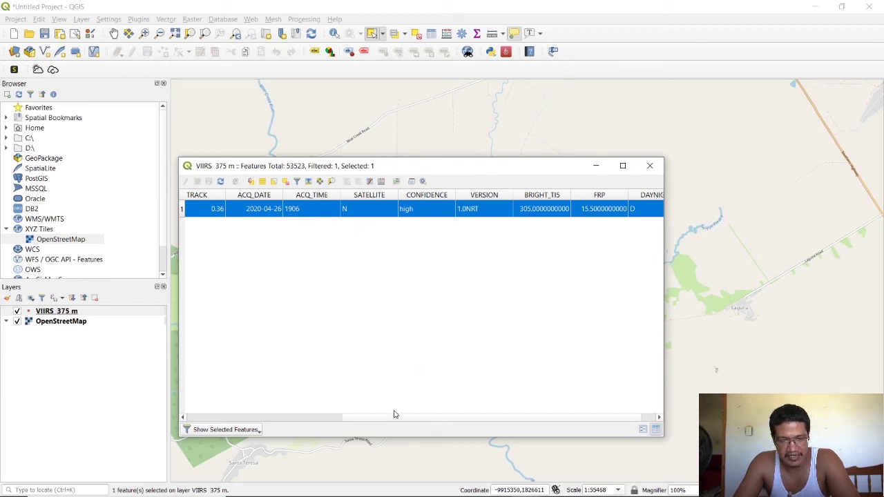
pyautogui.moveTo(393, 423); pyautogui.dragTo(223, 406)
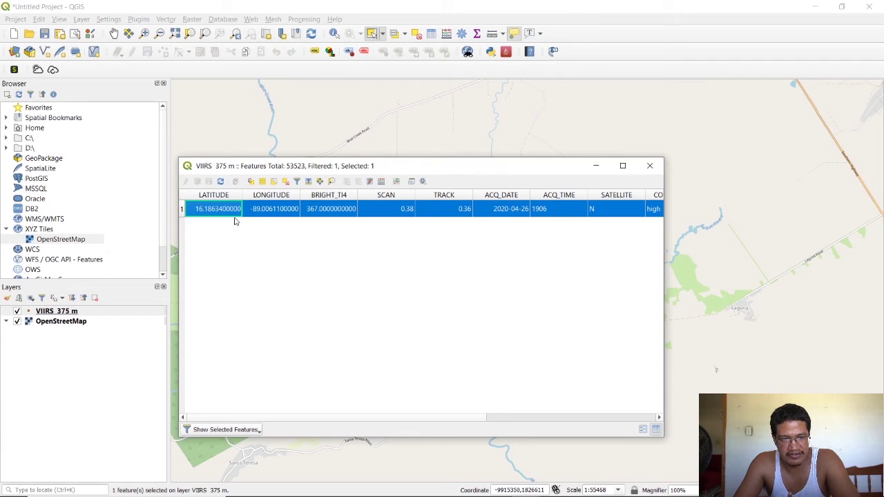
pyautogui.click(322, 212)
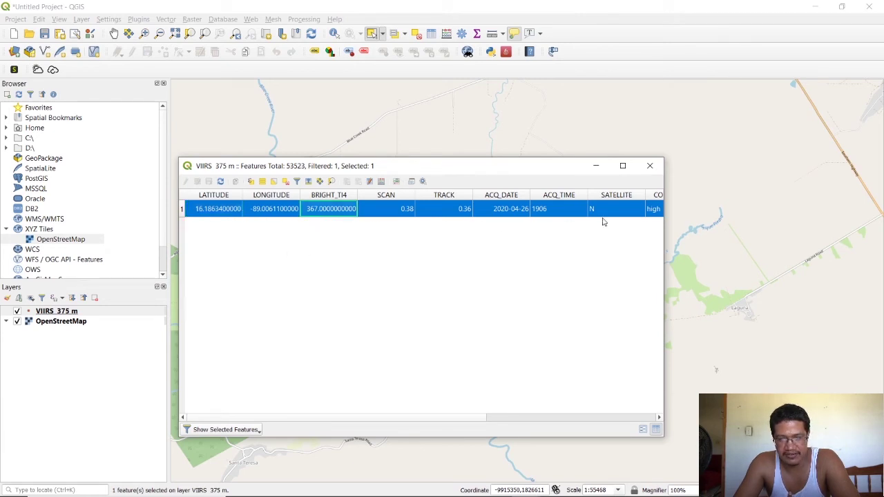
pyautogui.click(649, 166)
pyautogui.scroll(-3, 475, 263)
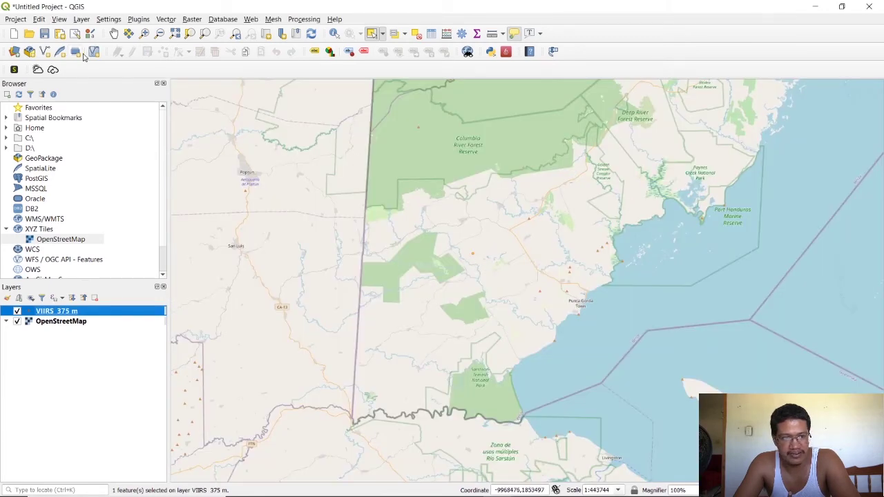
# Step: Pan to the coastal fire cluster near Independence and select its 11 points by area
pyautogui.click(113, 33)
pyautogui.moveTo(636, 108); pyautogui.dragTo(417, 290)
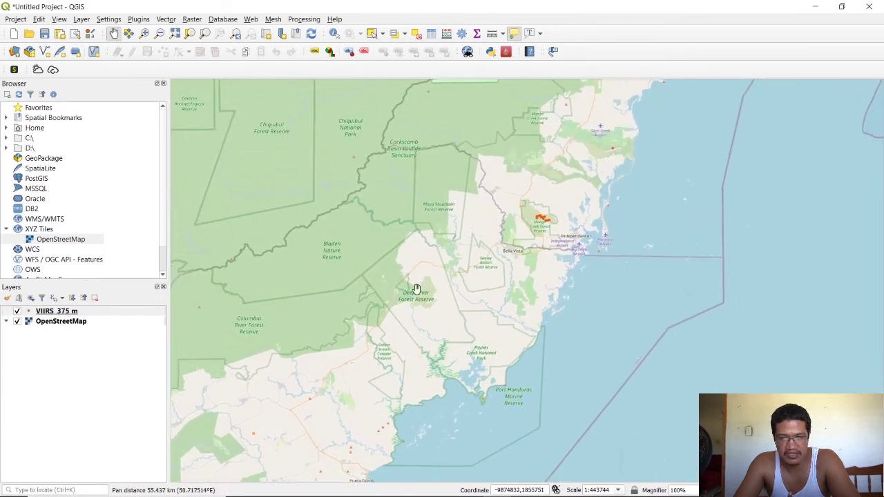
pyautogui.click(371, 33)
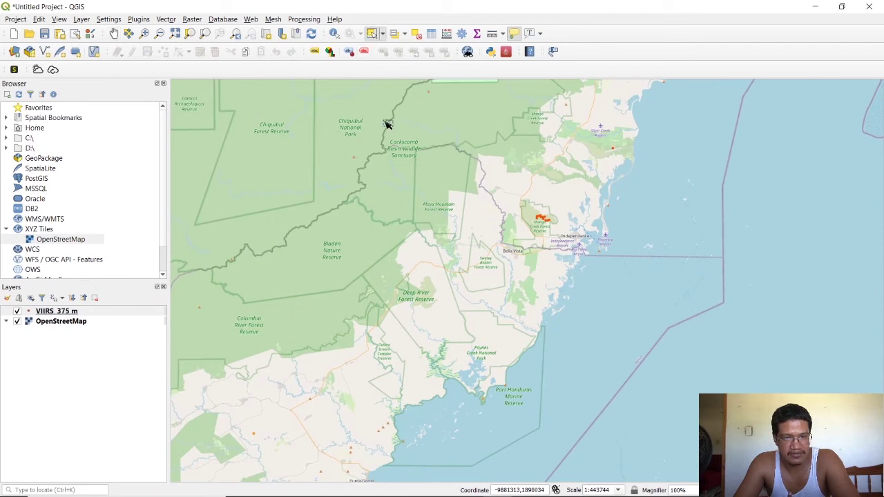
pyautogui.moveTo(570, 200); pyautogui.dragTo(520, 239)
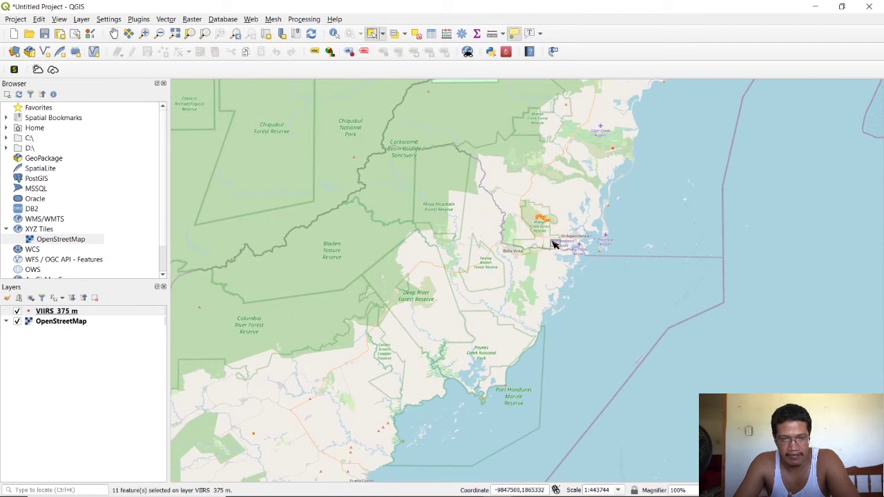
# Step: Show the 11 selected fire records in the attribute table, sorted by BRIGHT_TI4
pyautogui.rightClick(75, 315)
pyautogui.click(111, 211)
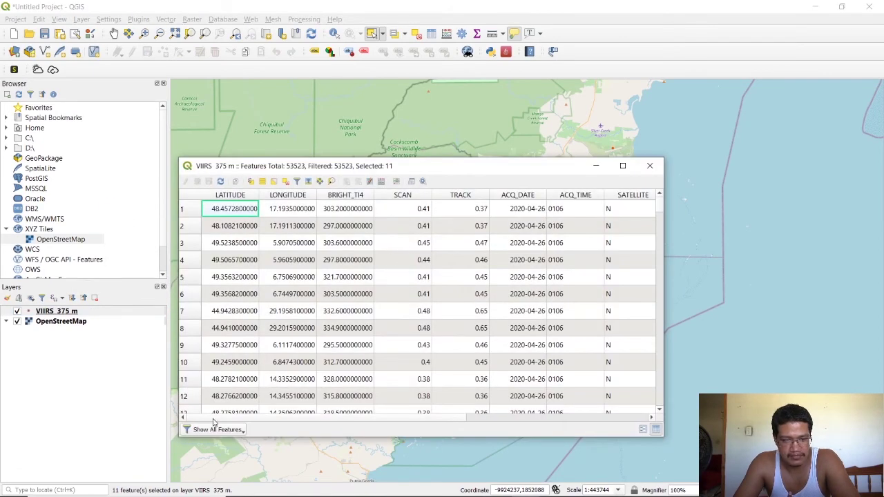
pyautogui.click(214, 429)
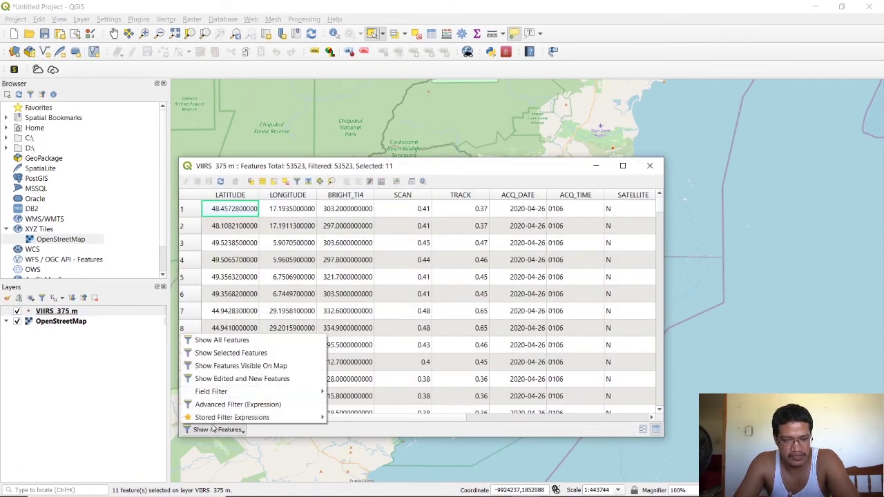
pyautogui.click(217, 354)
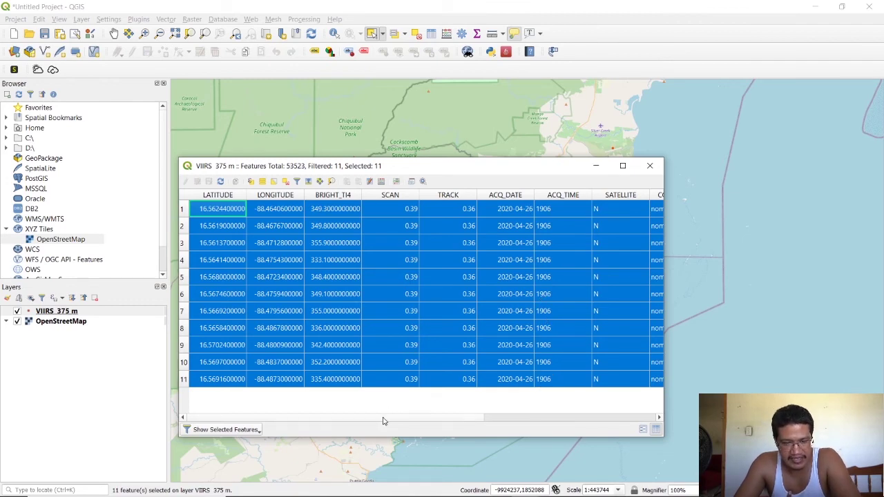
pyautogui.moveTo(385, 418)
pyautogui.mouseDown()
pyautogui.moveTo(588, 399)
pyautogui.moveTo(374, 423)
pyautogui.mouseUp()
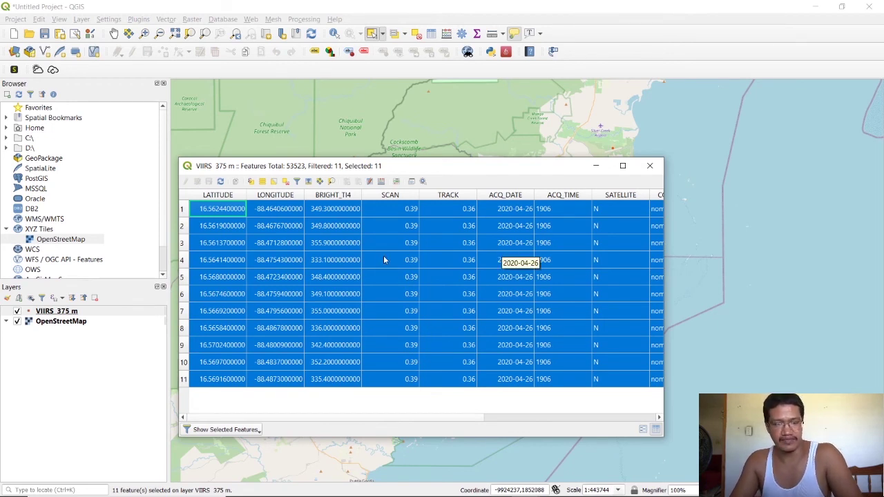
pyautogui.click(339, 197)
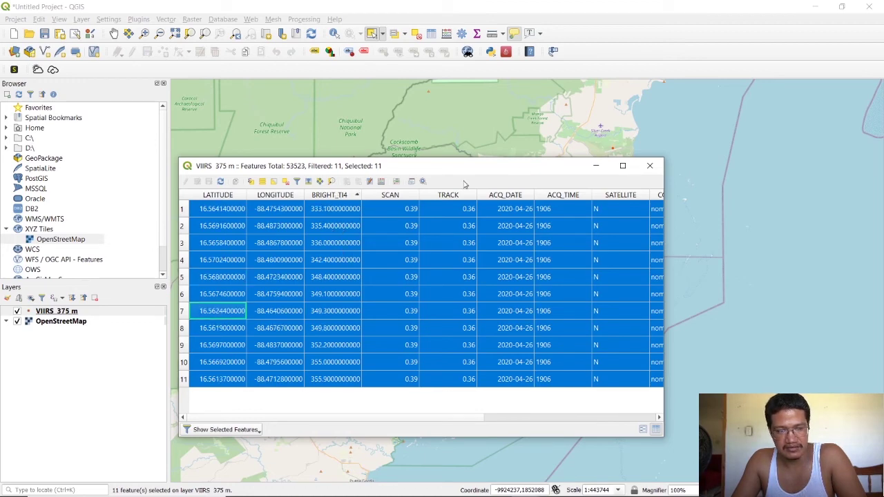
# Step: Close the attribute table and zoom into the fire cluster in Mango Creek Forest Reserve
pyautogui.click(650, 166)
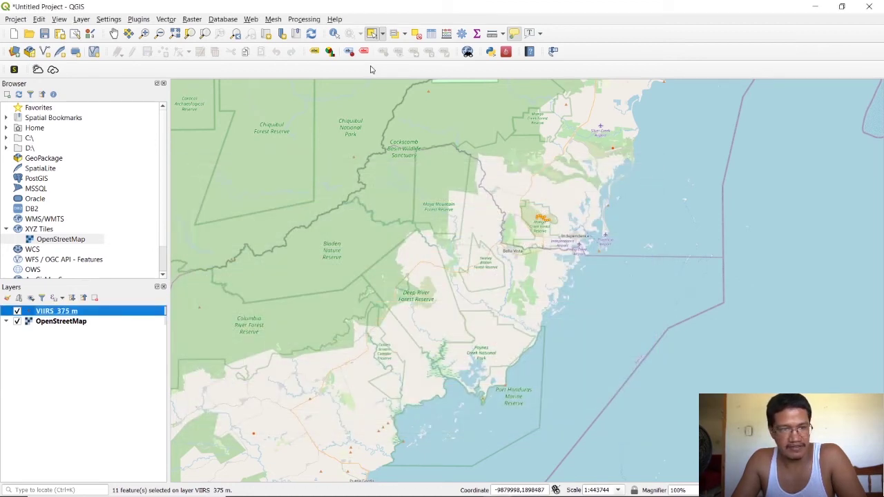
pyautogui.click(144, 33)
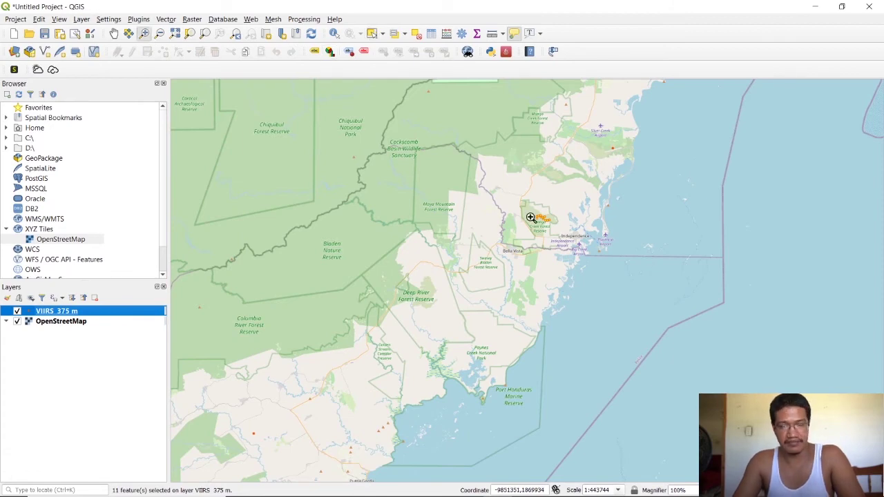
pyautogui.moveTo(562, 205); pyautogui.dragTo(515, 249)
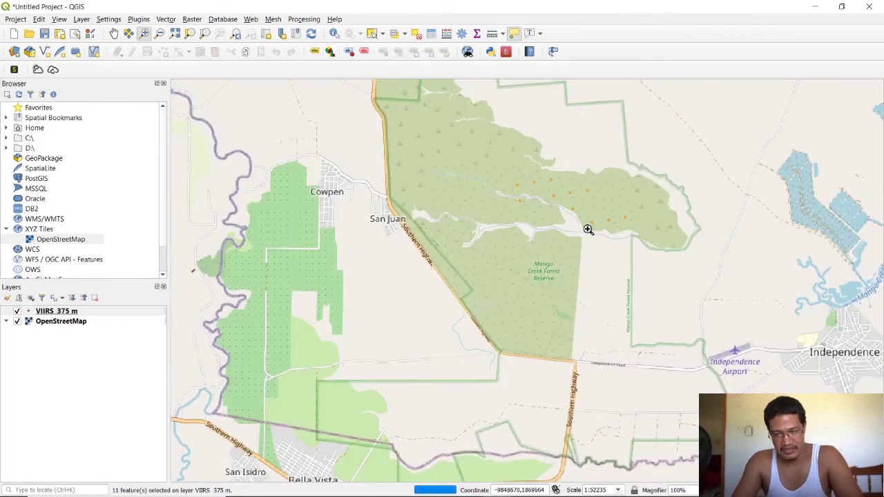